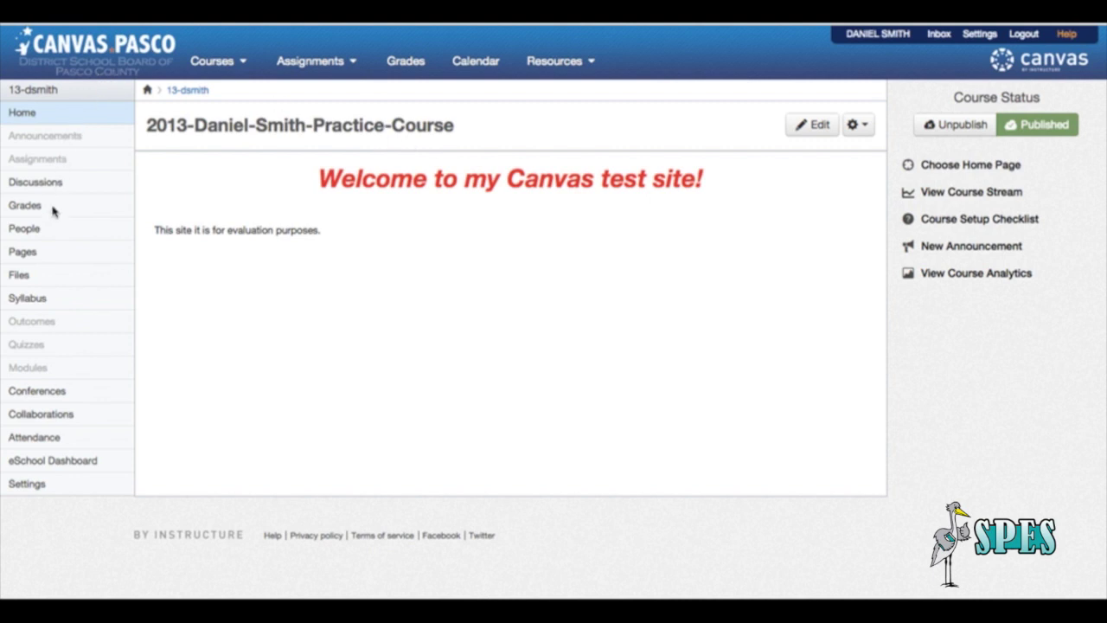
Create a new quiz in the course and title it Test Quiz
{"action": "left_click", "coordinate": [26, 344]}
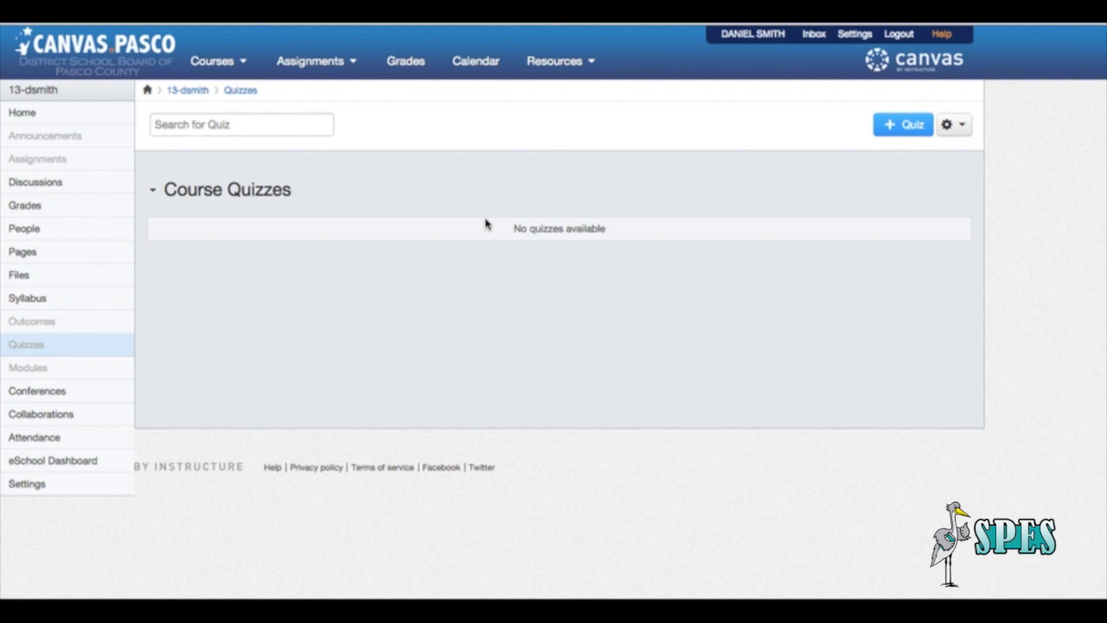
{"action": "left_click", "coordinate": [903, 127]}
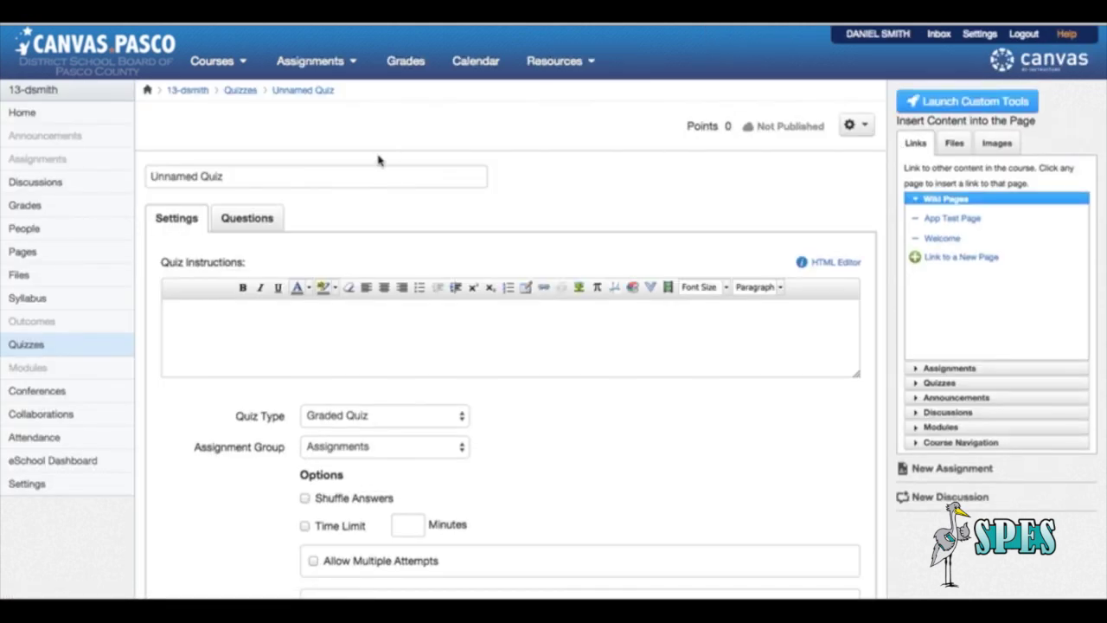
{"action": "triple_click", "coordinate": [363, 173]}
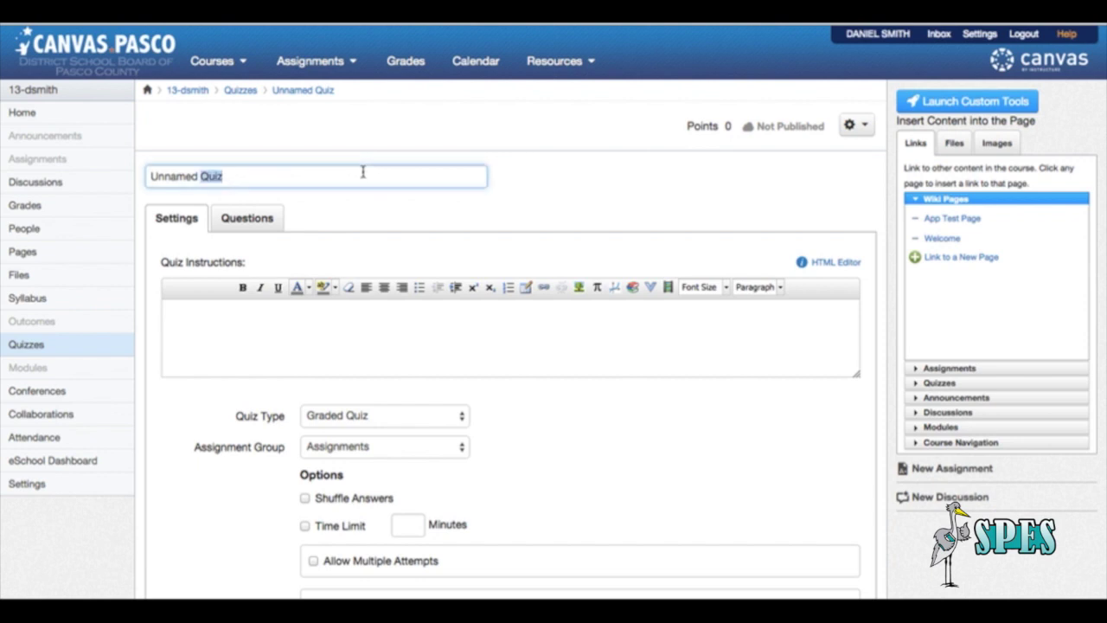
{"action": "type", "text": "Test"}
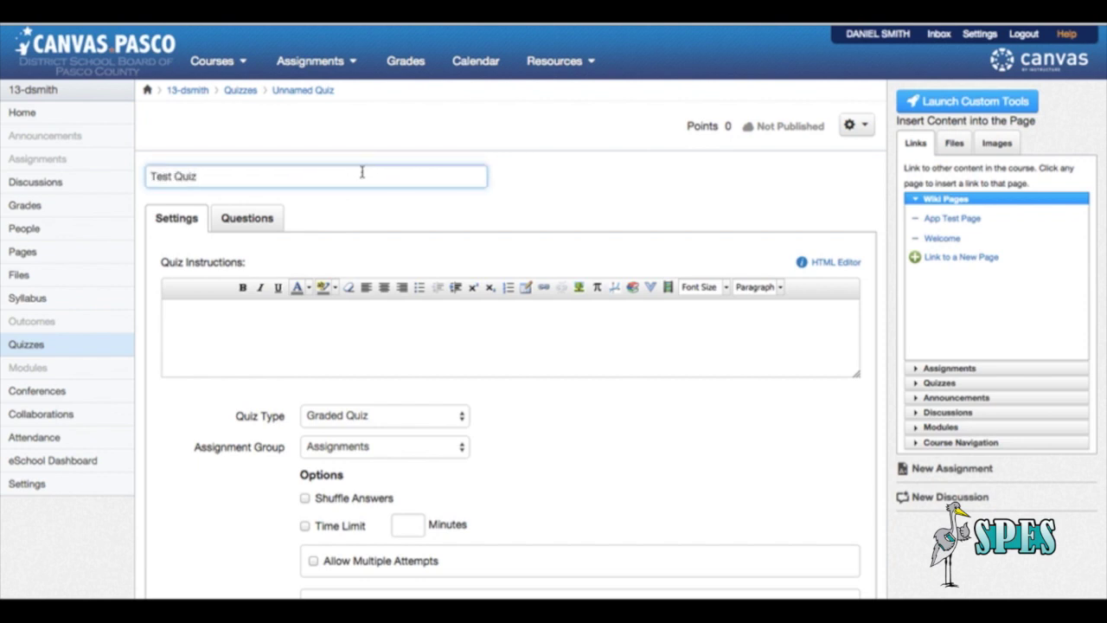
Enter the quiz instructions "Please take your time and answer all questions."
{"action": "left_click", "coordinate": [340, 349]}
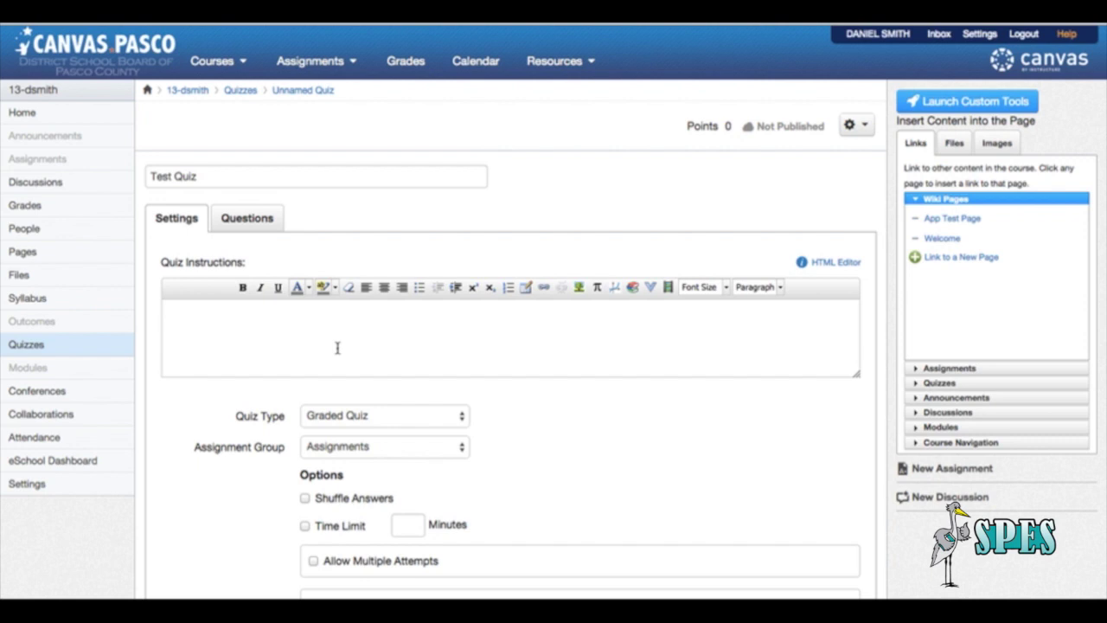
{"action": "type", "text": "Please take yourt"}
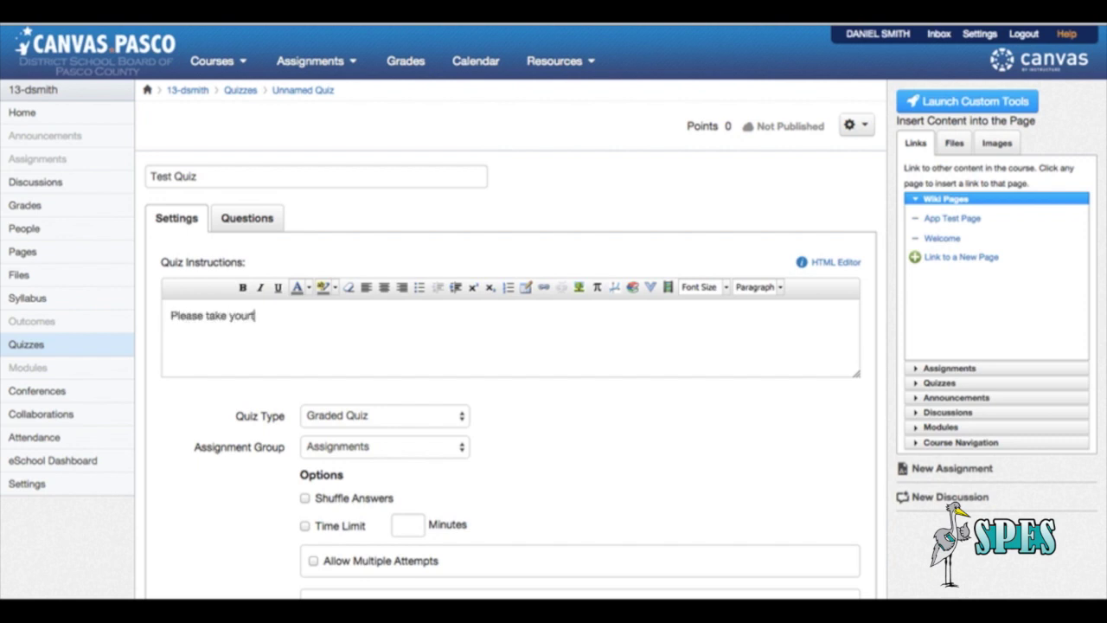
{"action": "type", "text": "me and answer al"}
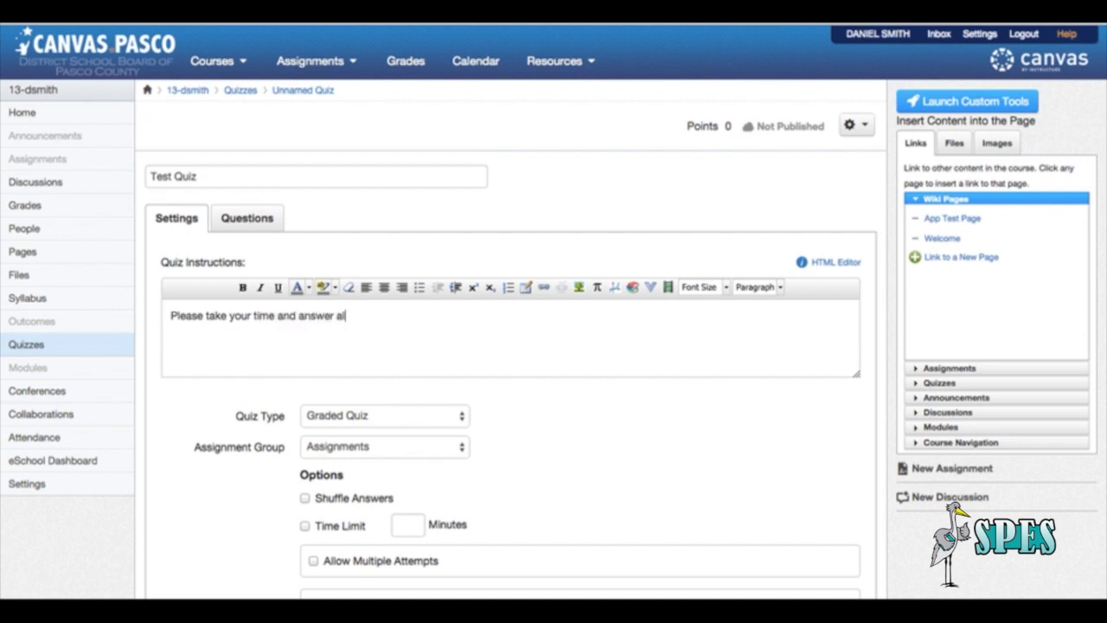
{"action": "type", "text": "l questions."}
Assign the quiz to the Quiz assignment group
{"action": "scroll", "coordinate": [544, 452], "scroll_direction": "down", "scroll_amount": 3}
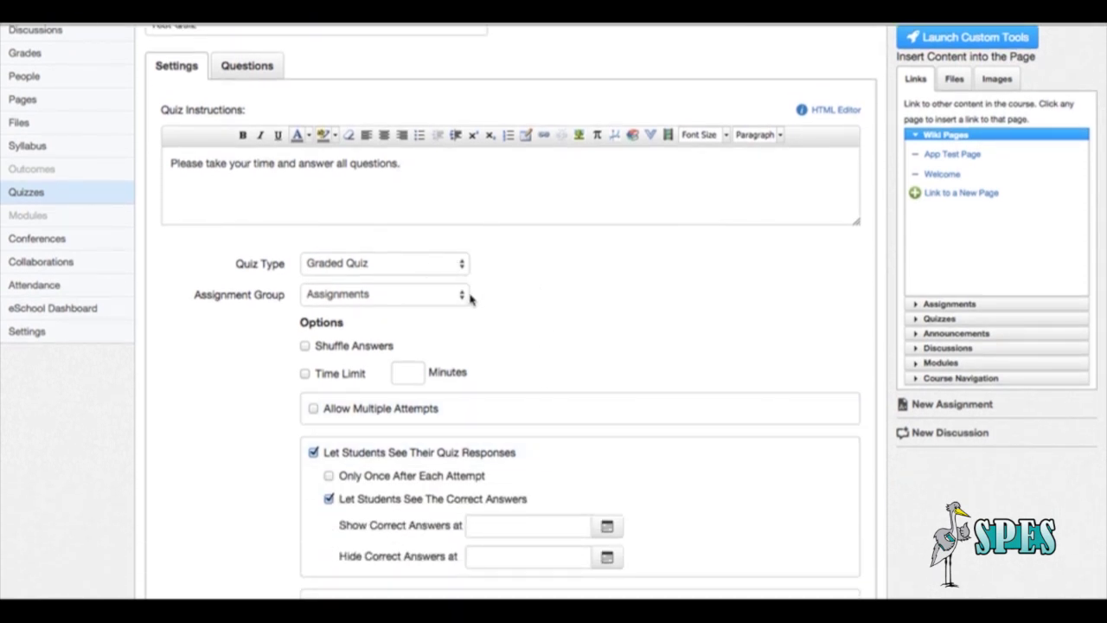
{"action": "left_click", "coordinate": [459, 295]}
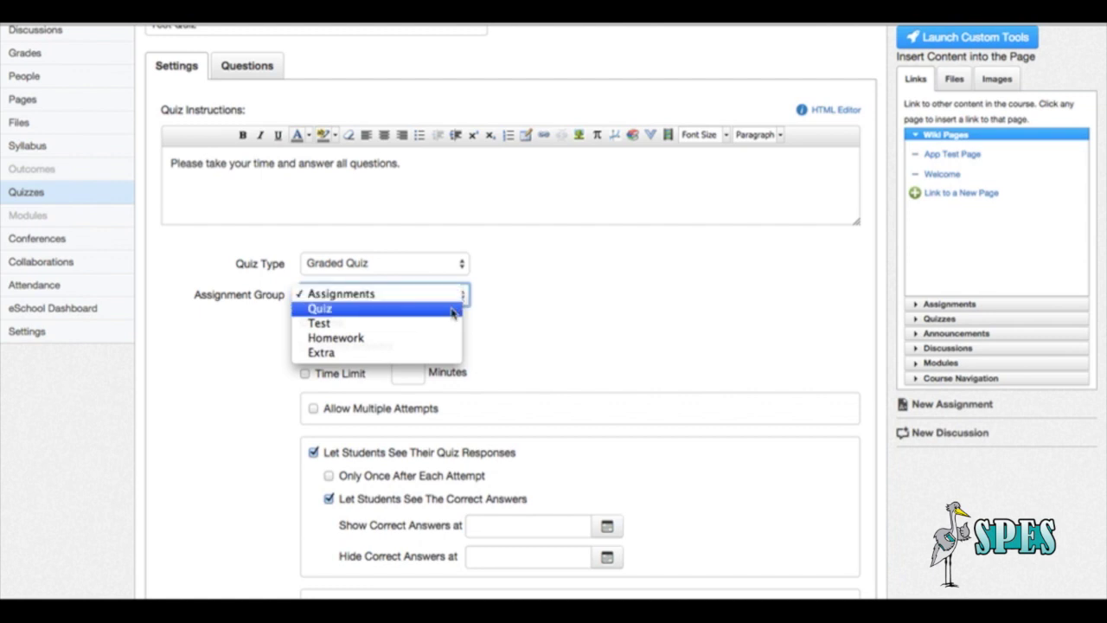
{"action": "left_click", "coordinate": [452, 309]}
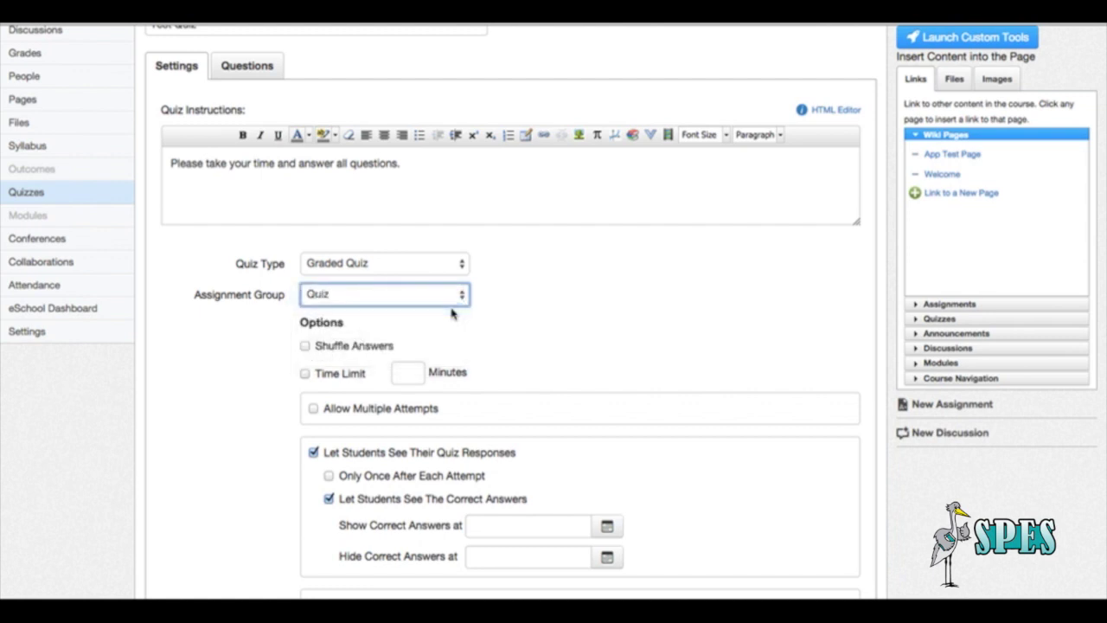
Review the quiz's options, restrictions and availability dates, and save the quiz
{"action": "scroll", "coordinate": [424, 376], "scroll_direction": "down", "scroll_amount": 2}
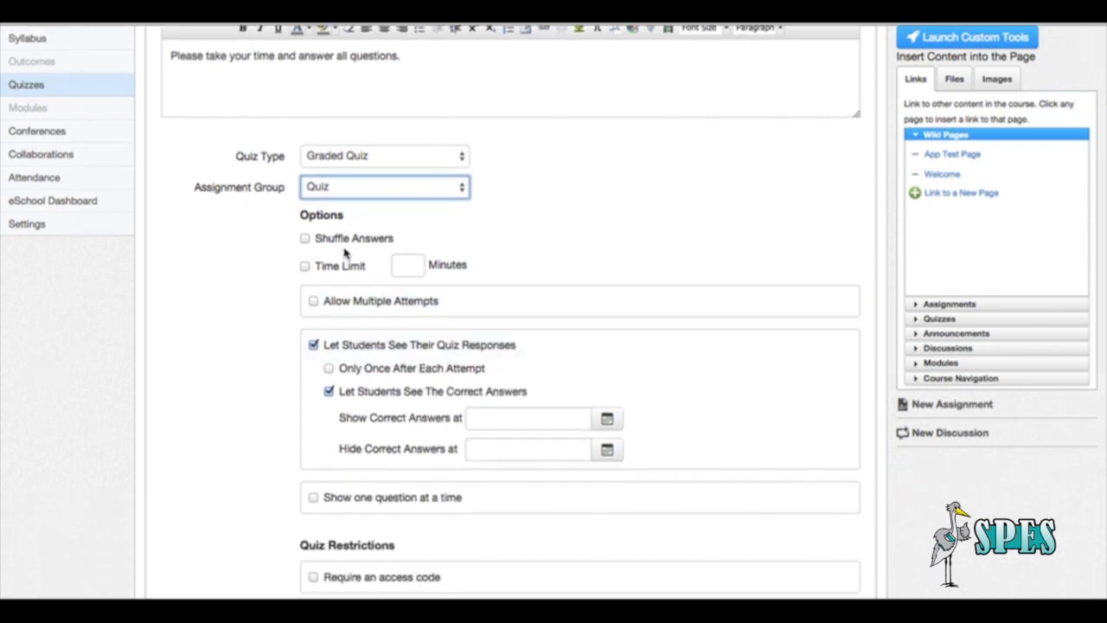
{"action": "scroll", "coordinate": [447, 341], "scroll_direction": "down", "scroll_amount": 2}
{"action": "scroll", "coordinate": [448, 342], "scroll_direction": "down", "scroll_amount": 4}
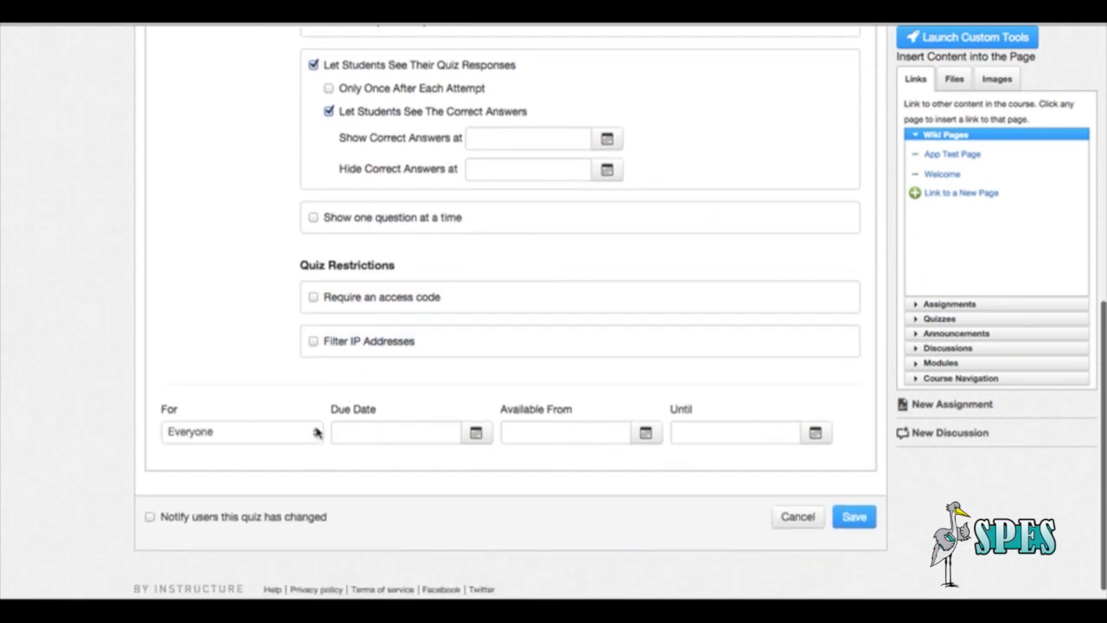
{"action": "scroll", "coordinate": [666, 338], "scroll_direction": "up", "scroll_amount": 6}
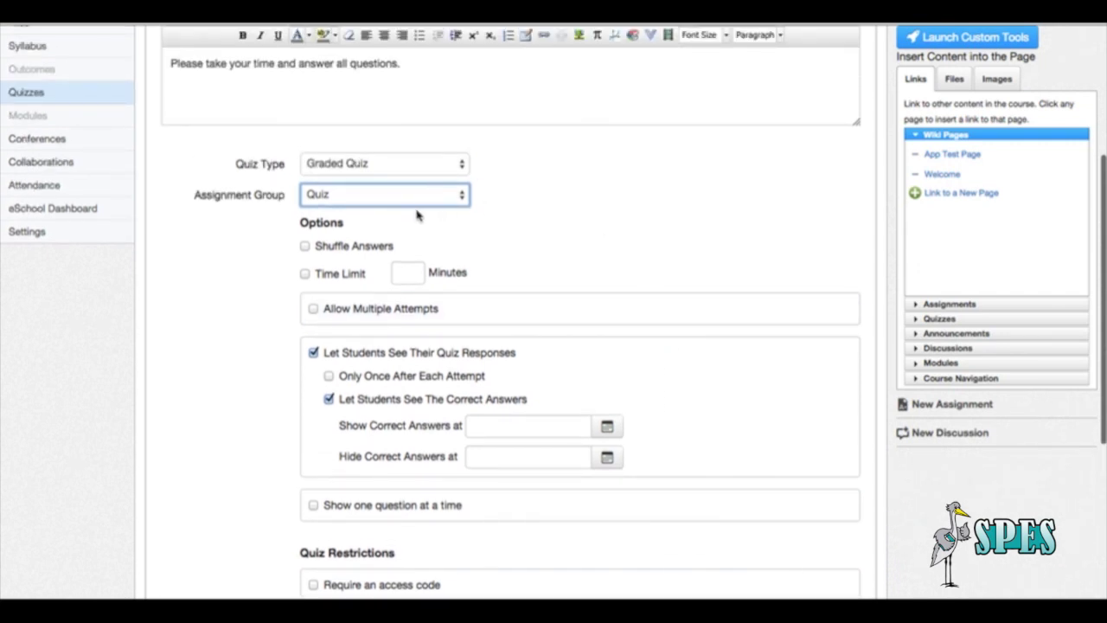
{"action": "scroll", "coordinate": [562, 198], "scroll_direction": "up", "scroll_amount": 3}
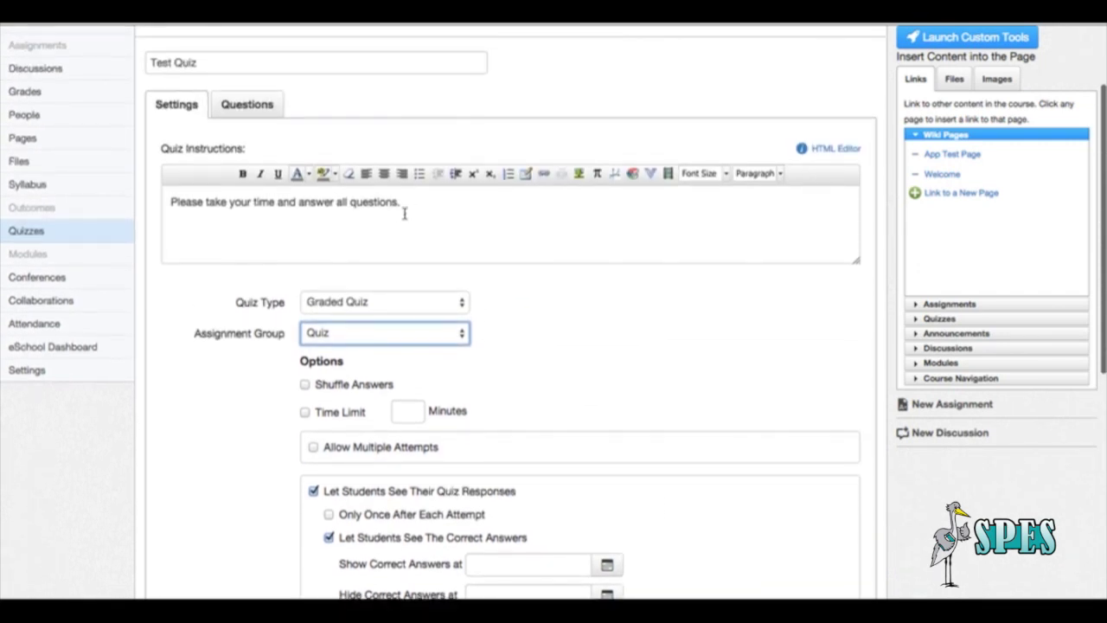
{"action": "scroll", "coordinate": [383, 260], "scroll_direction": "up", "scroll_amount": 2}
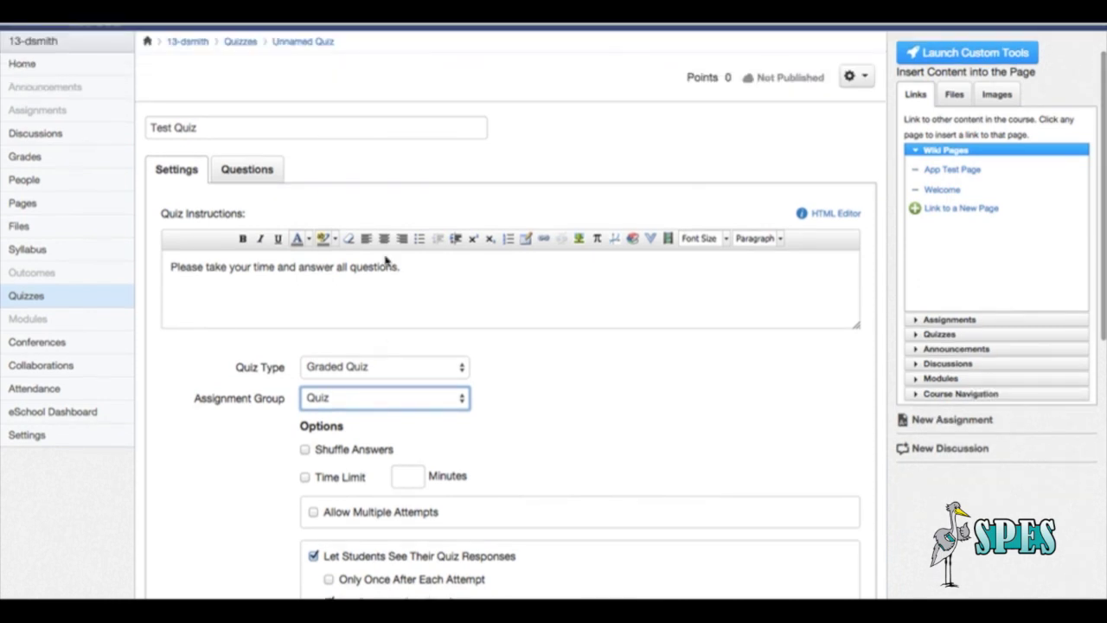
{"action": "scroll", "coordinate": [437, 256], "scroll_direction": "down", "scroll_amount": 10}
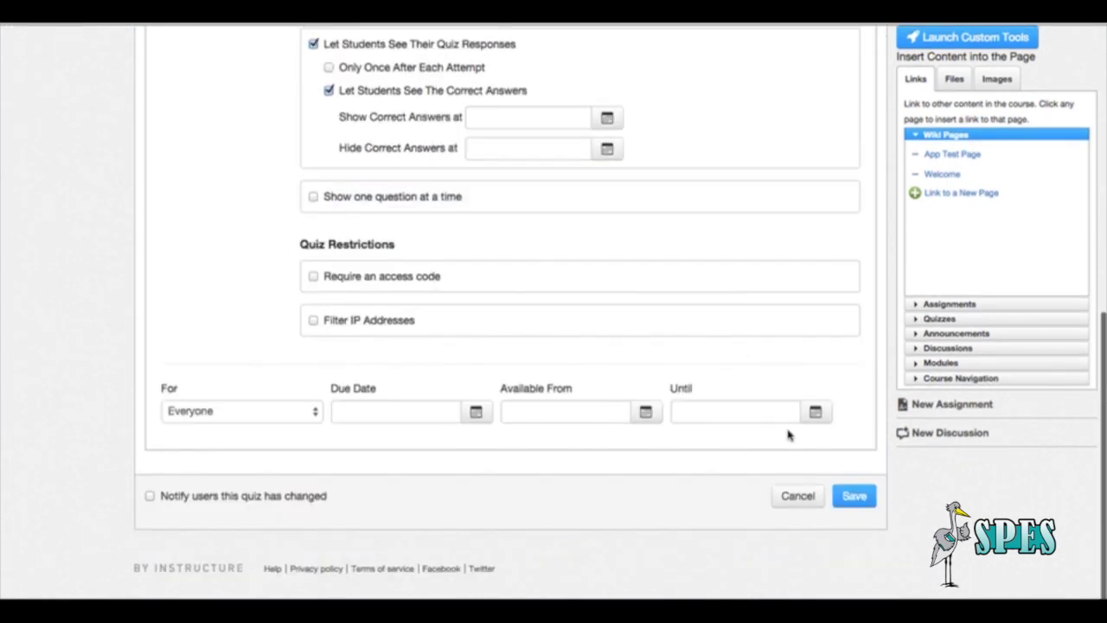
{"action": "left_click", "coordinate": [853, 500]}
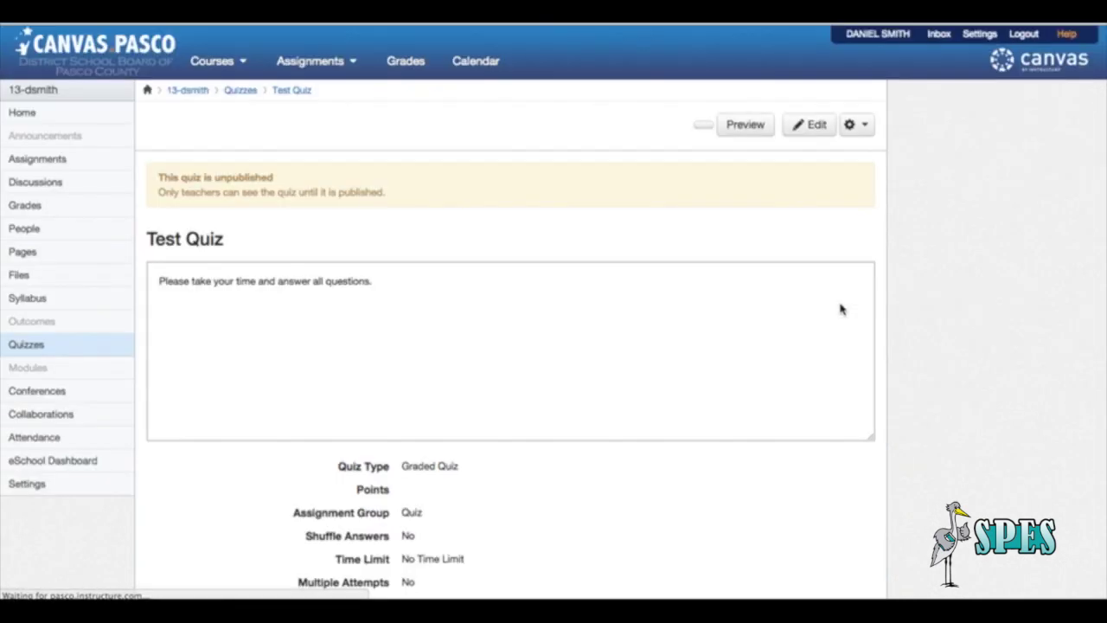
Check the saved quiz's summary and reopen the quiz for editing at its questions
{"action": "scroll", "coordinate": [671, 370], "scroll_direction": "down", "scroll_amount": 2}
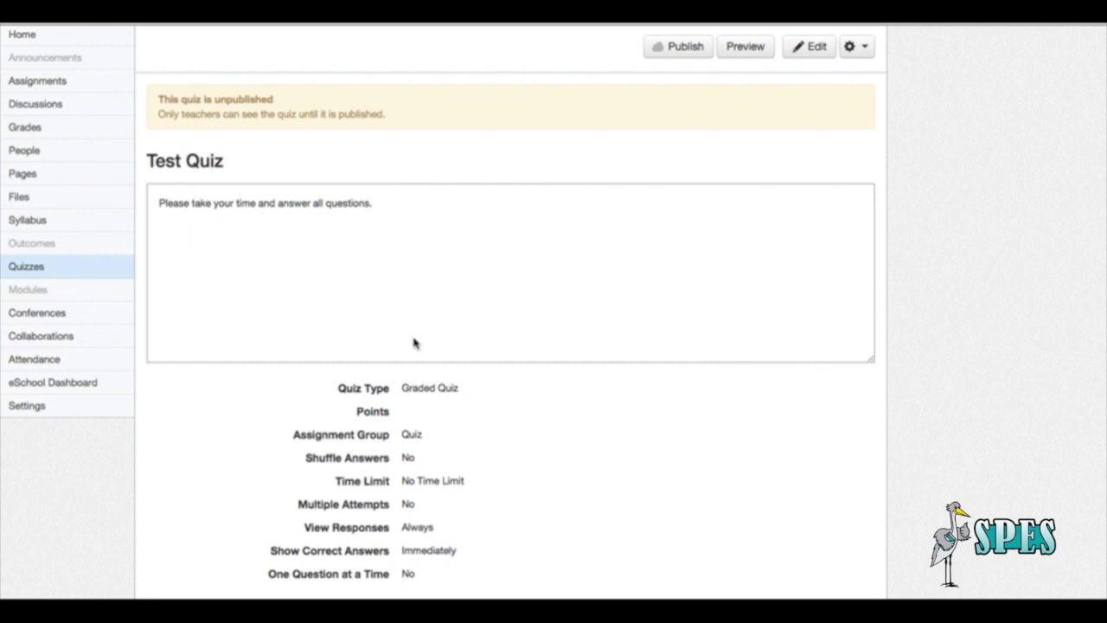
{"action": "scroll", "coordinate": [415, 340], "scroll_direction": "down", "scroll_amount": 4}
{"action": "scroll", "coordinate": [414, 343], "scroll_direction": "up", "scroll_amount": 6}
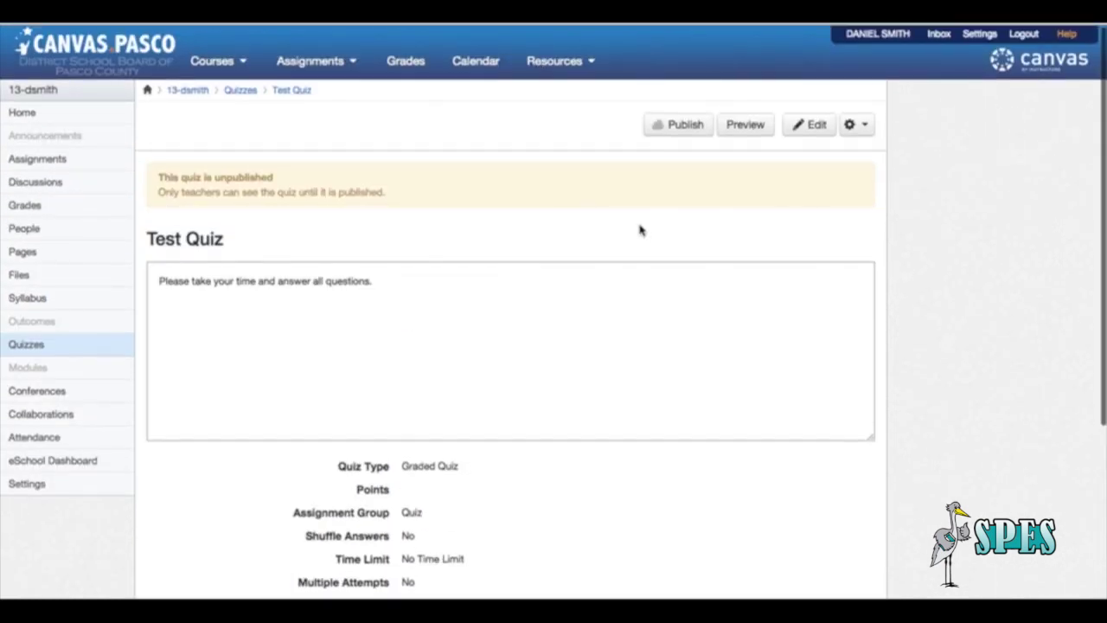
{"action": "left_click", "coordinate": [815, 126]}
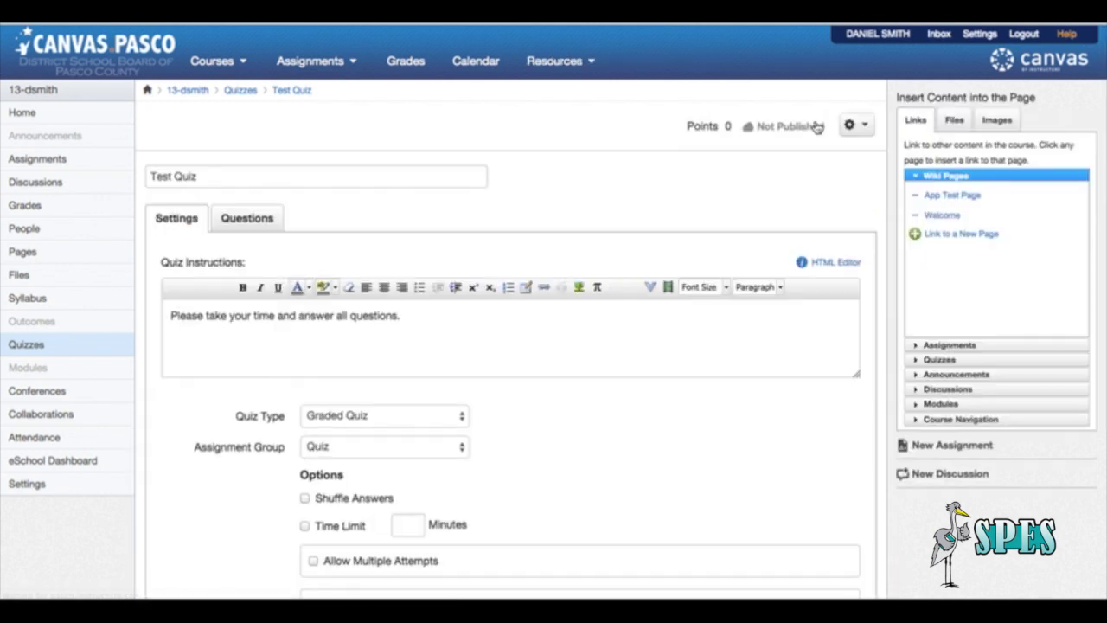
{"action": "left_click", "coordinate": [251, 218]}
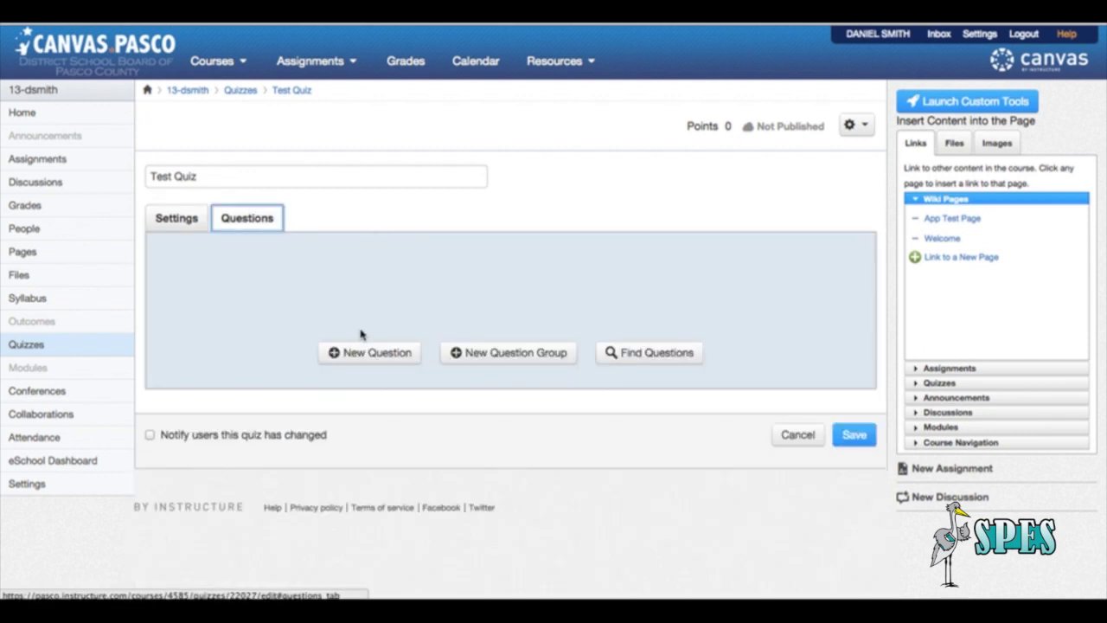
Add a new question named Question 1 and set its type to True/False
{"action": "left_click", "coordinate": [371, 353]}
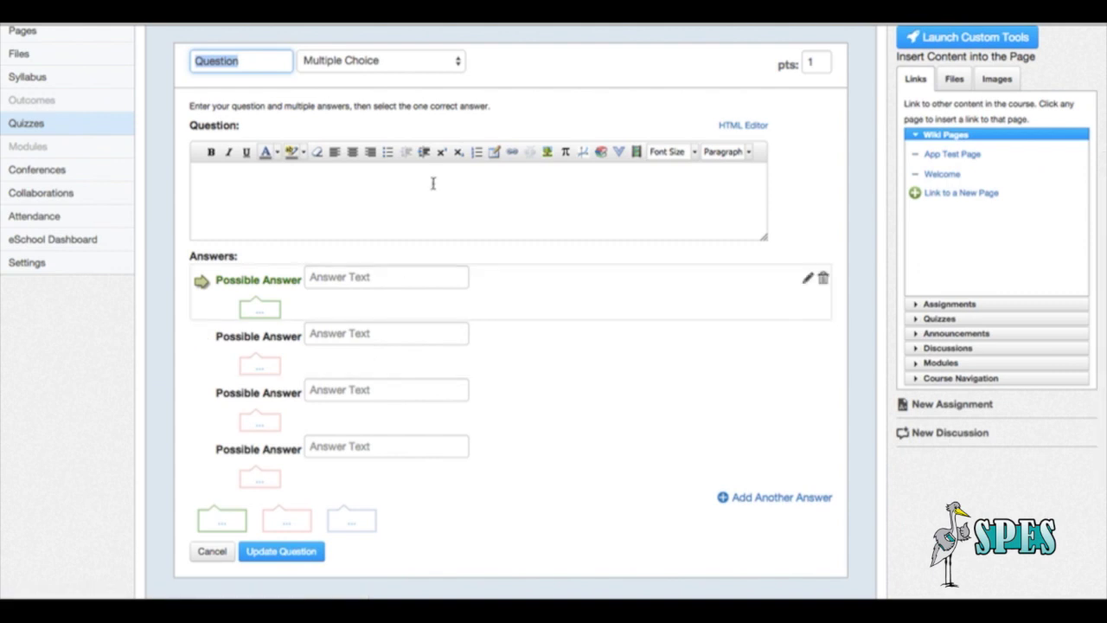
{"action": "scroll", "coordinate": [301, 80], "scroll_direction": "up", "scroll_amount": 2}
{"action": "left_click", "coordinate": [261, 112]}
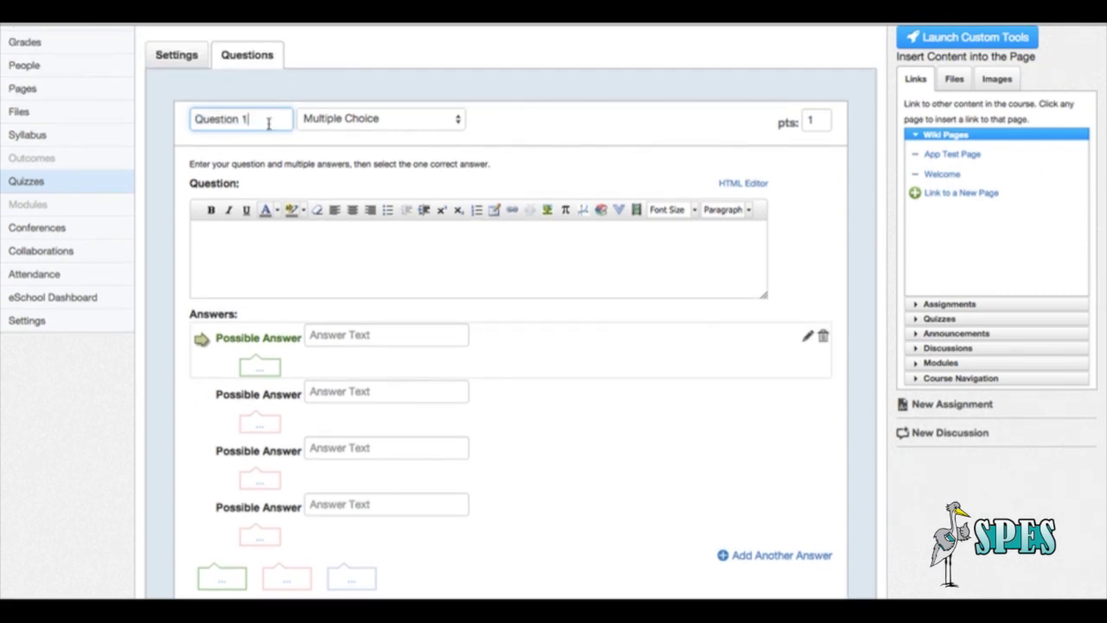
{"action": "left_click", "coordinate": [397, 125]}
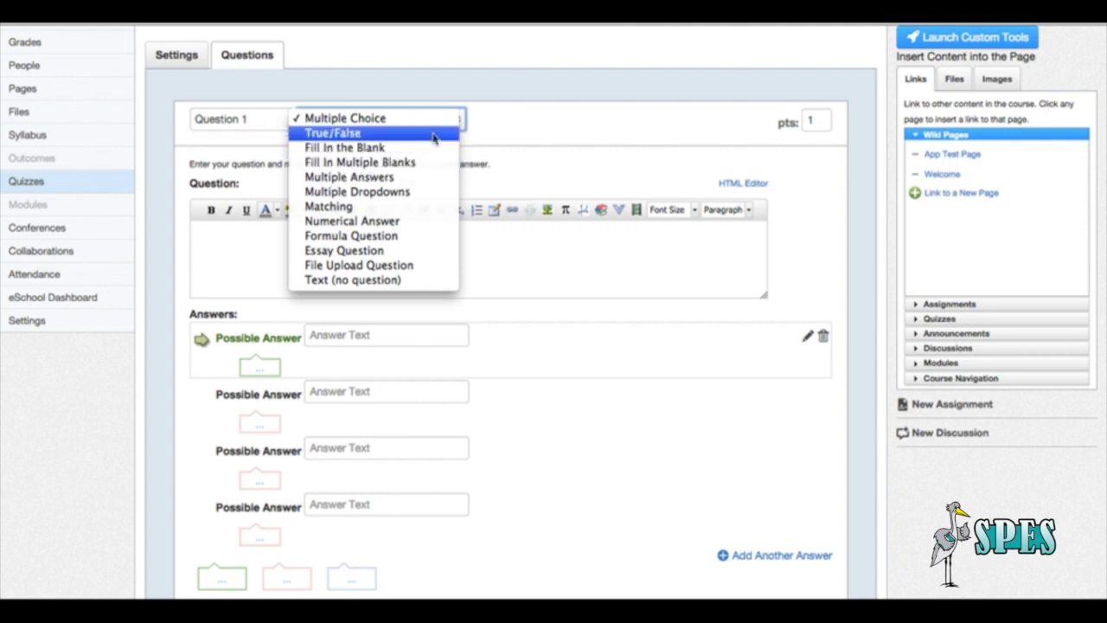
{"action": "left_click", "coordinate": [433, 138]}
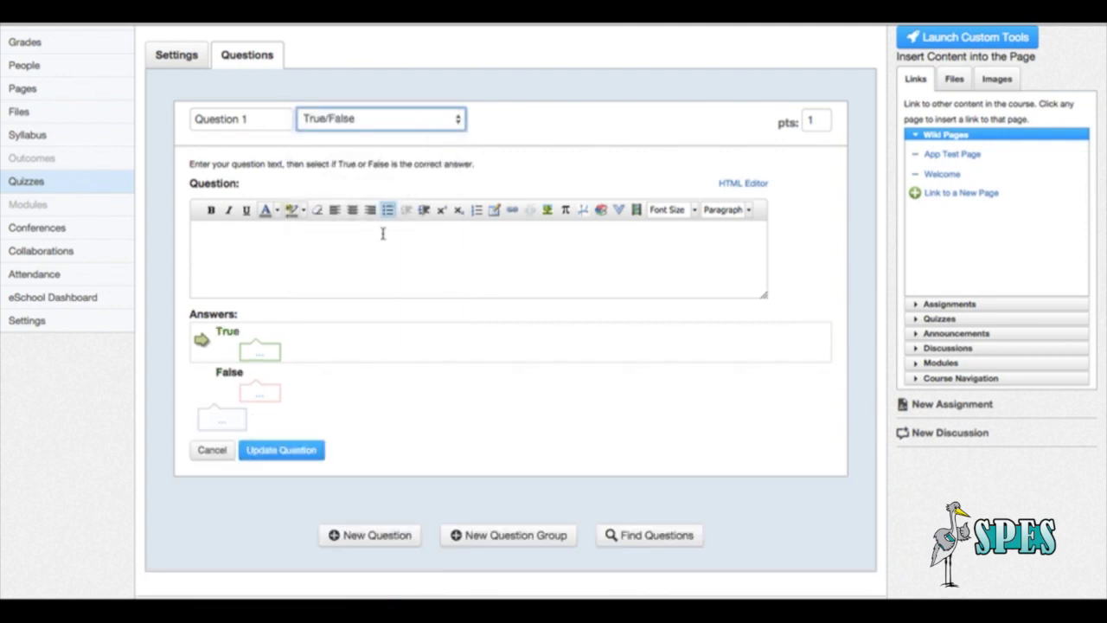
Enter "Sand Pine is a Pasco School." as the text of Question 1
{"action": "left_click", "coordinate": [373, 268]}
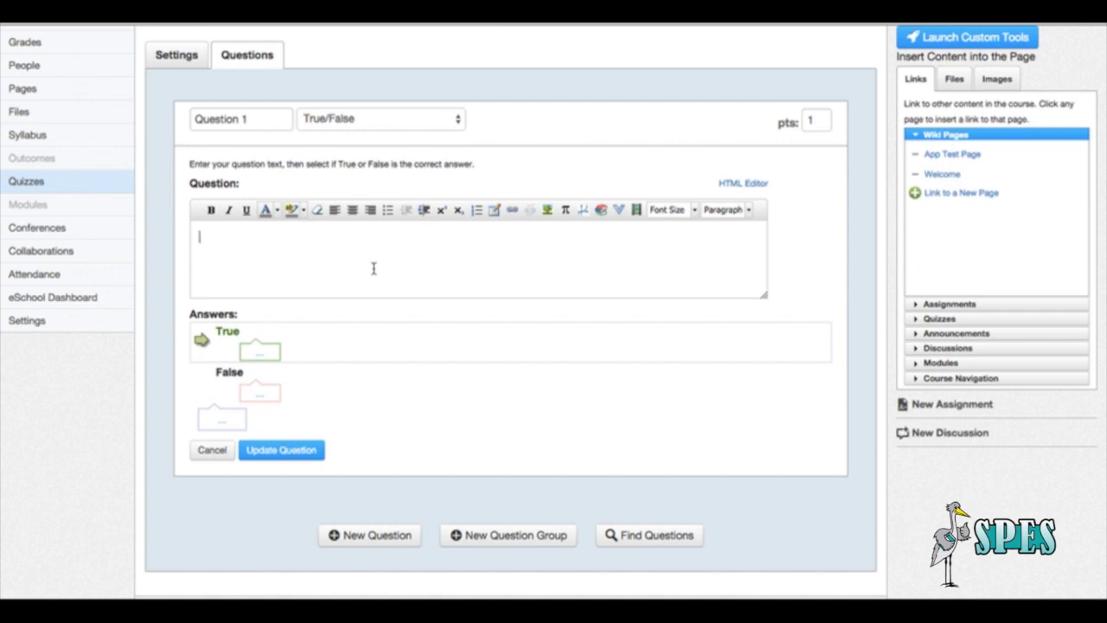
{"action": "type", "text": "Sand Pine is a Pasco"}
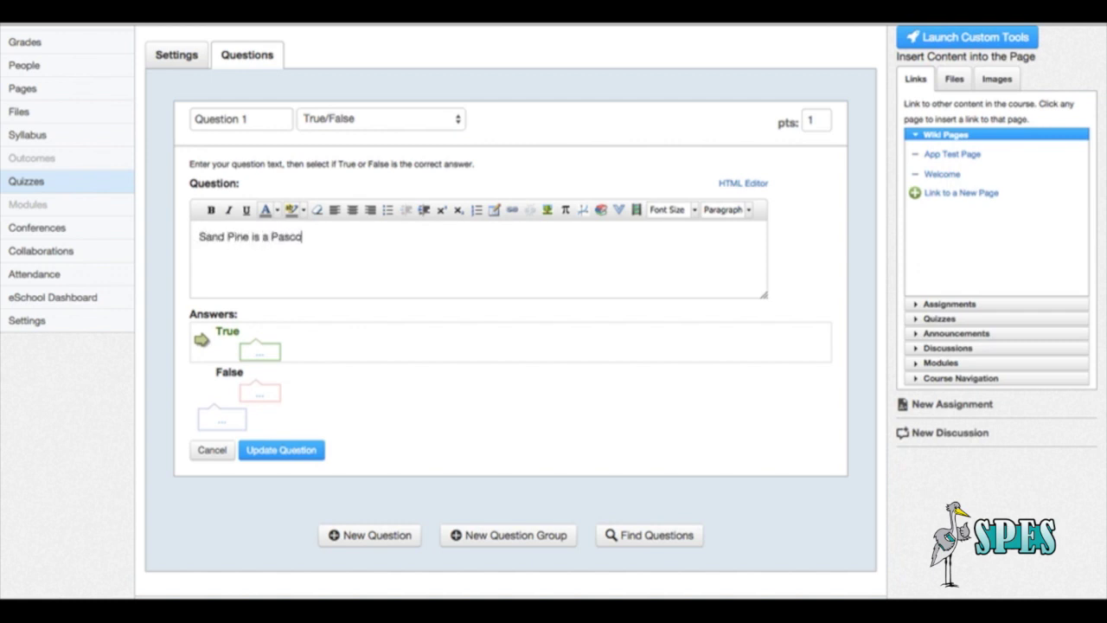
{"action": "type", "text": " School."}
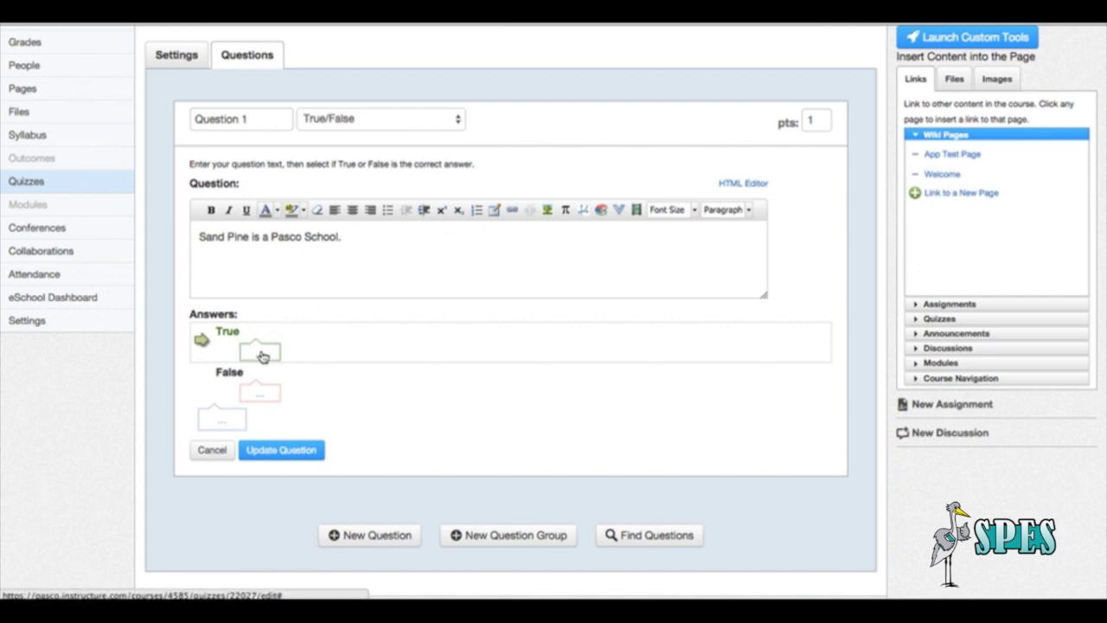
Add the comment "Great Job!" to the True answer, mark True as correct, and save Question 1
{"action": "left_click", "coordinate": [249, 395]}
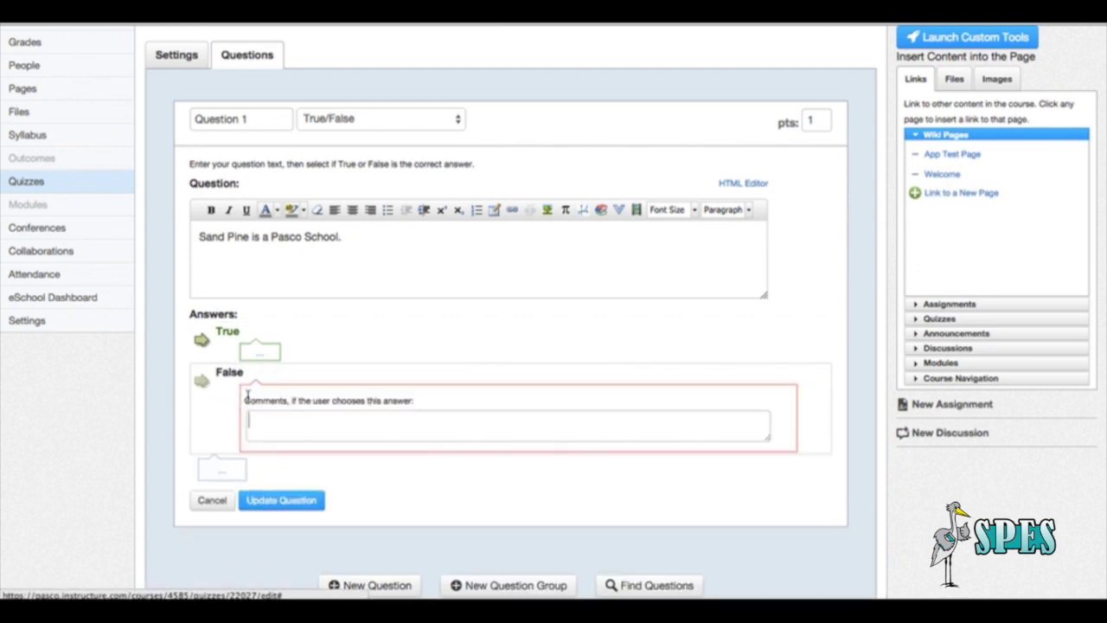
{"action": "left_click", "coordinate": [260, 352]}
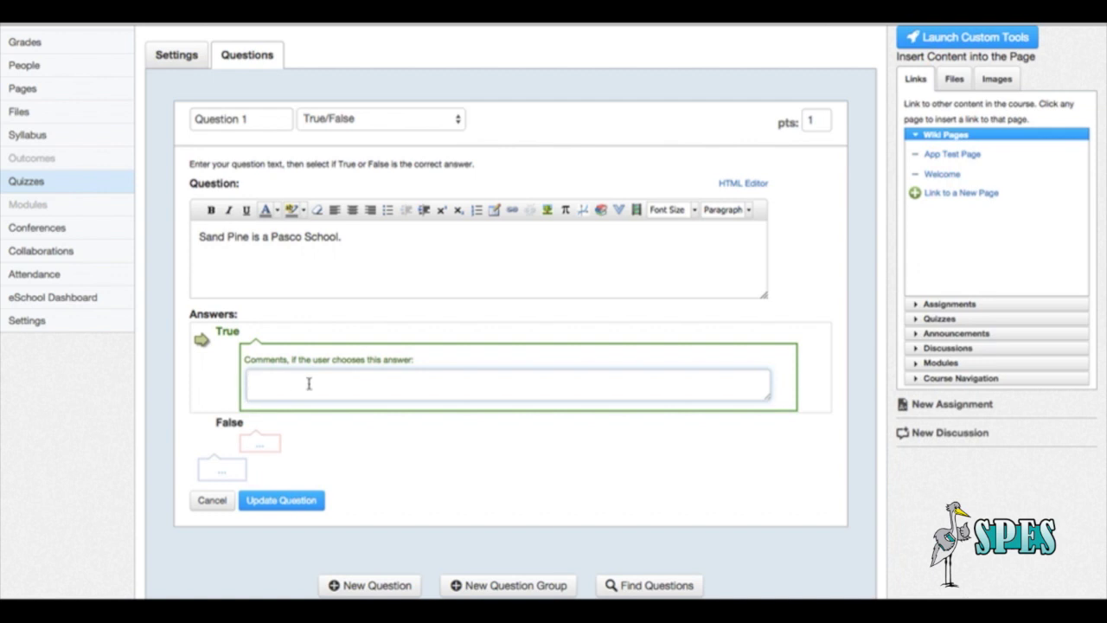
{"action": "type", "text": "Great Job!"}
{"action": "left_click", "coordinate": [202, 433]}
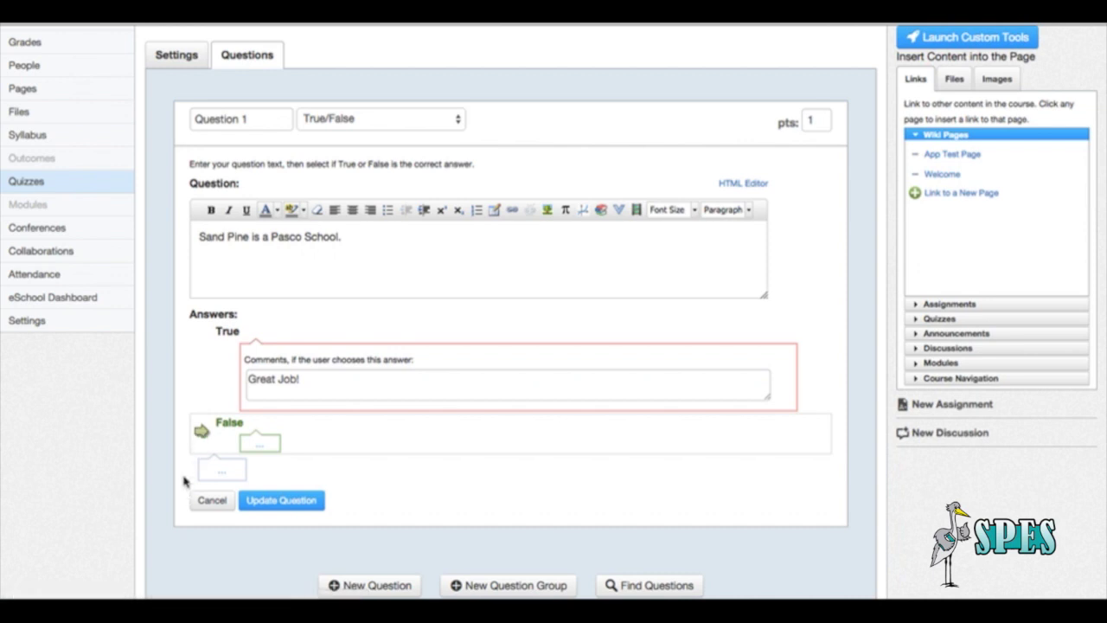
{"action": "left_click", "coordinate": [202, 344]}
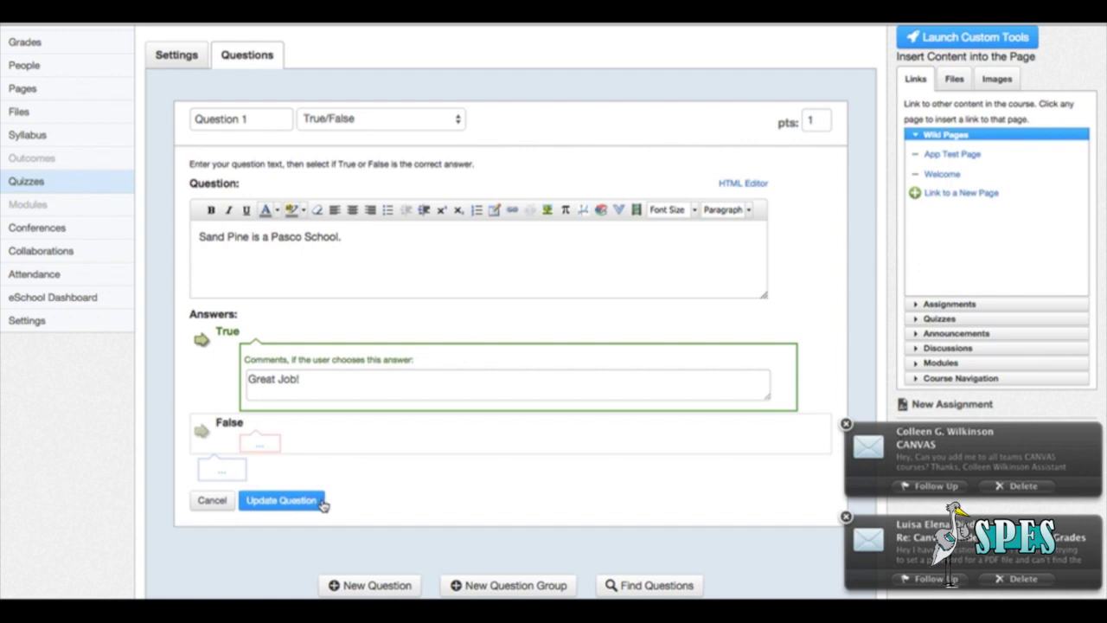
{"action": "left_click", "coordinate": [320, 503]}
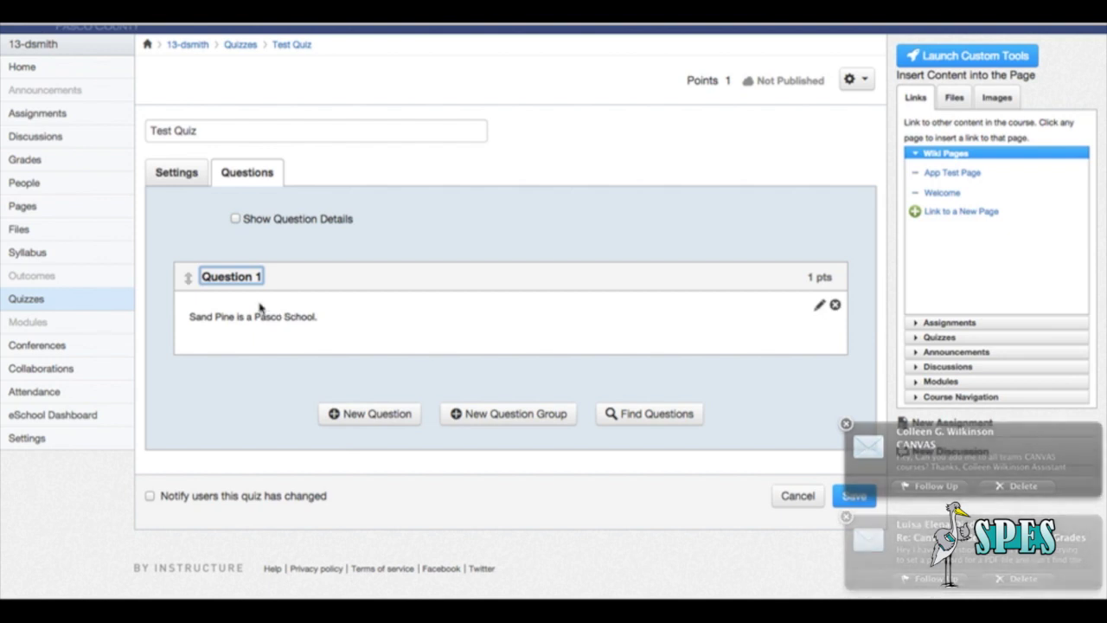
Add a new question named Question 2 and set its type to Fill In the Blank
{"action": "left_click", "coordinate": [374, 417]}
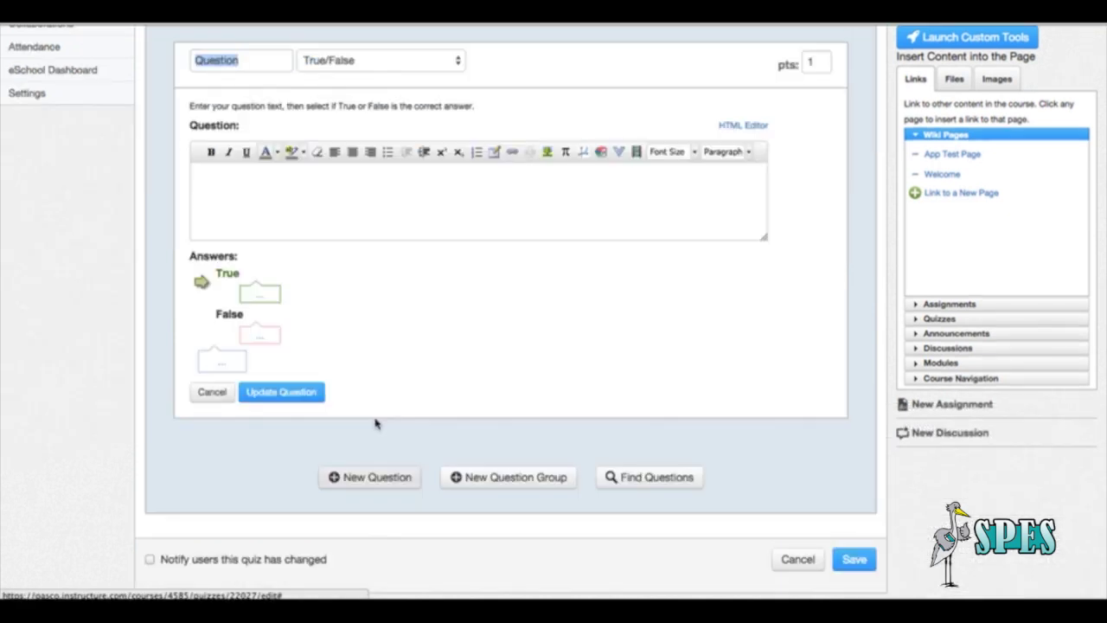
{"action": "left_click", "coordinate": [285, 62]}
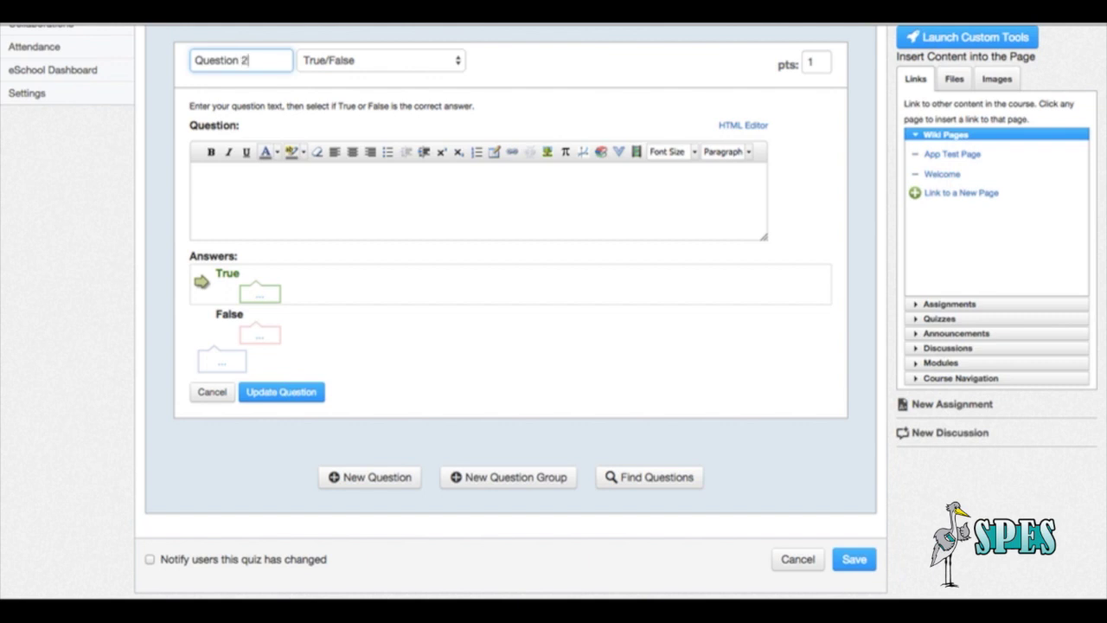
{"action": "left_click", "coordinate": [406, 60]}
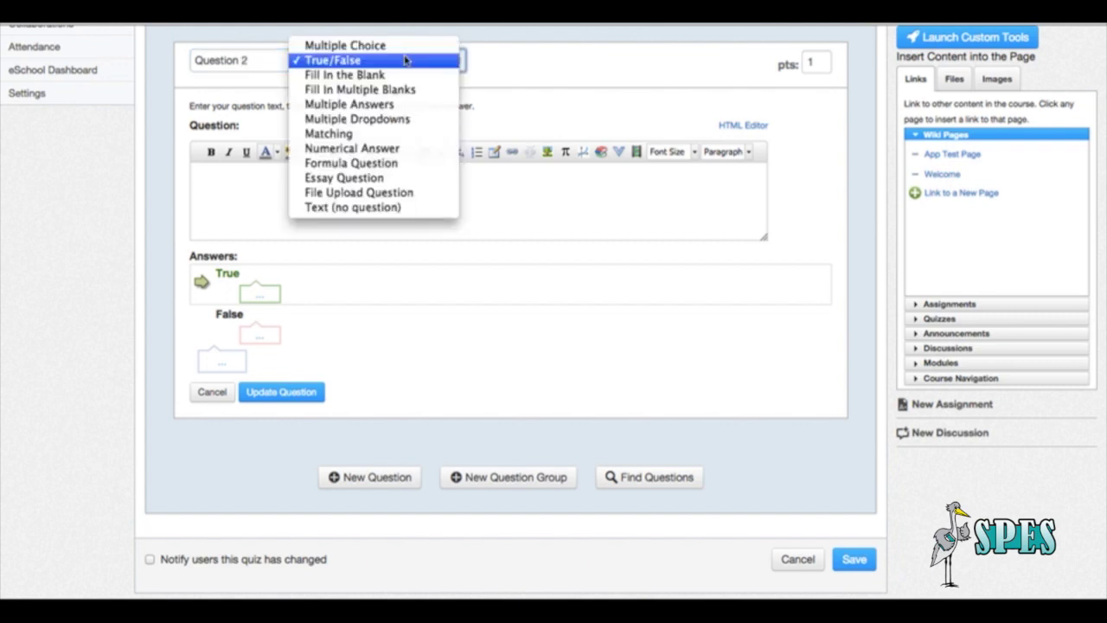
{"action": "left_click", "coordinate": [406, 76]}
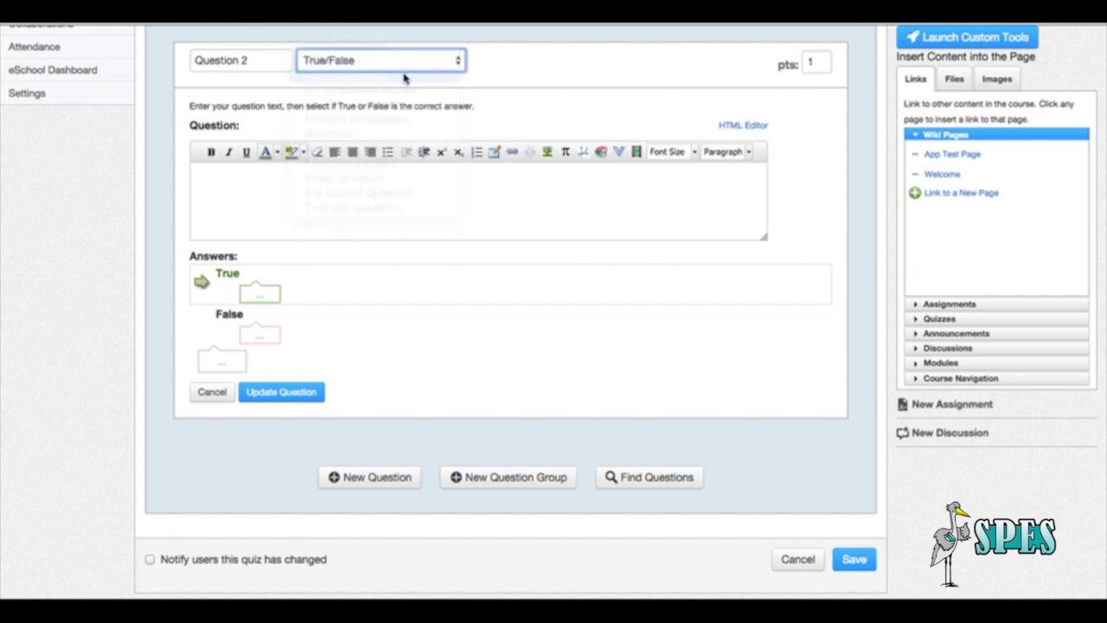
Enter "I work at __________ Pine." as Question 2's text, set the first possible answer to "Sand", and save the question
{"action": "left_click", "coordinate": [347, 217]}
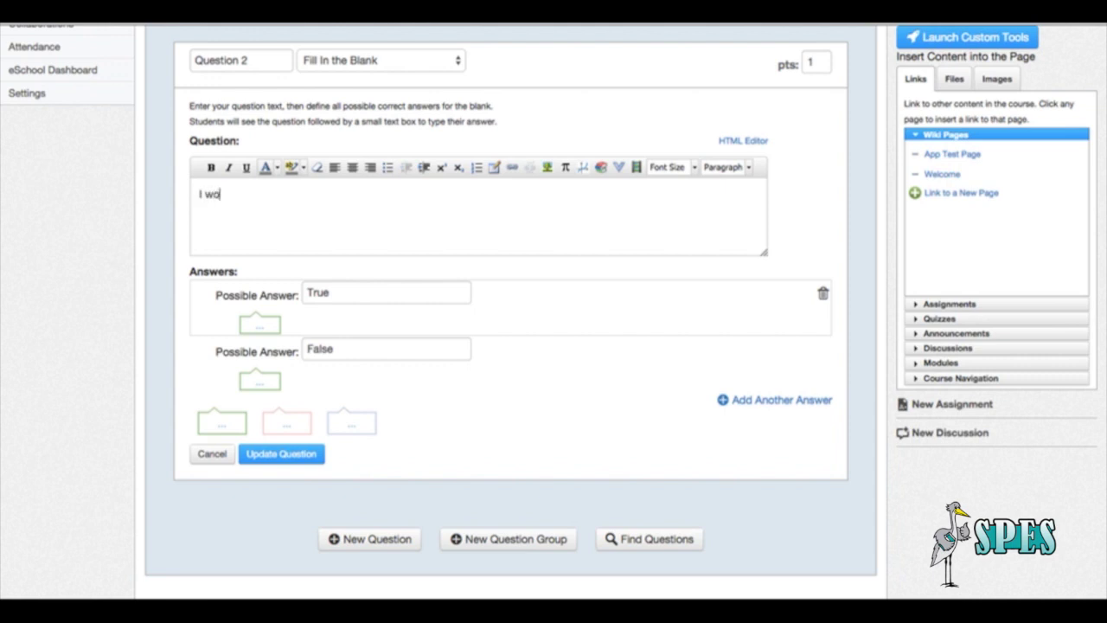
{"action": "type", "text": "rk at __________ Pine."}
{"action": "left_click", "coordinate": [342, 290]}
{"action": "double_click", "coordinate": [342, 290]}
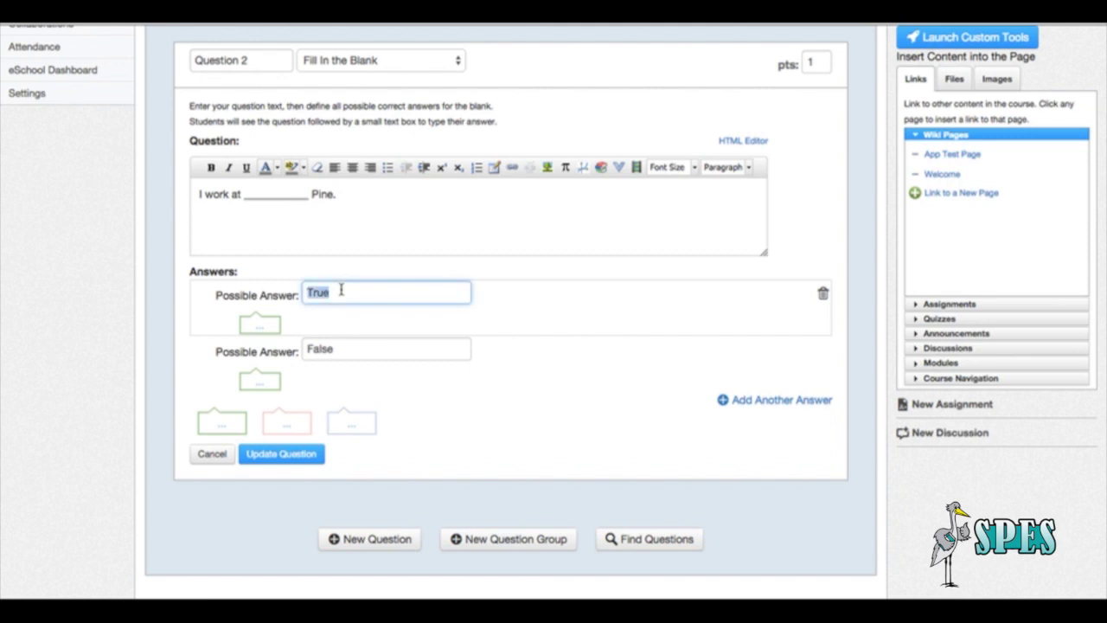
{"action": "type", "text": "Sand"}
{"action": "left_click", "coordinate": [308, 457]}
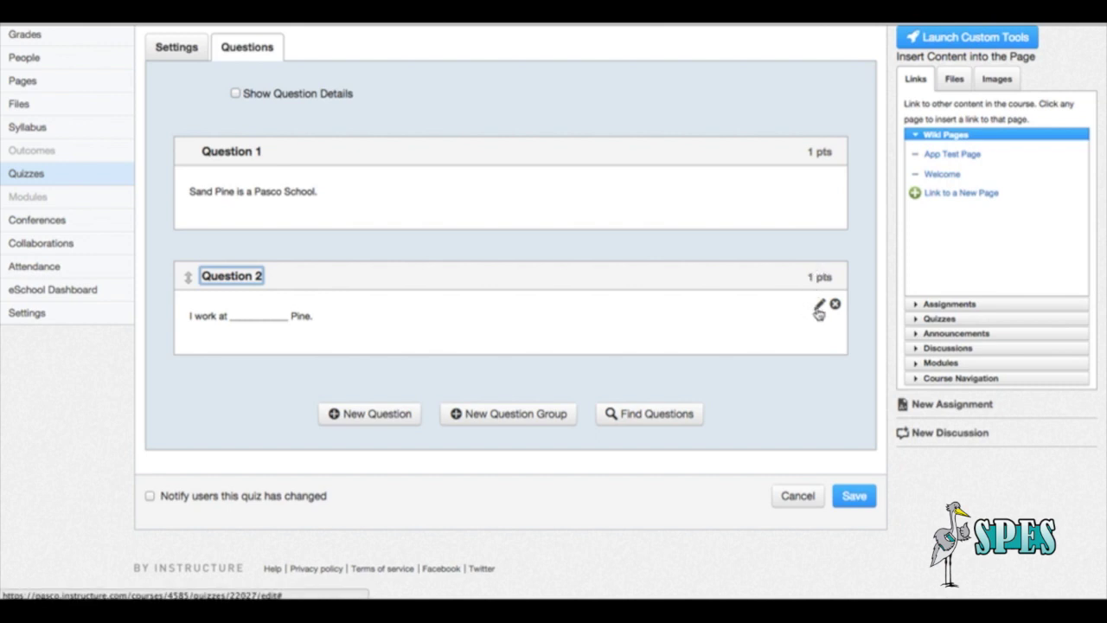
Reopen Question 2 for editing, set its points to 5, and update the question
{"action": "left_click", "coordinate": [818, 307]}
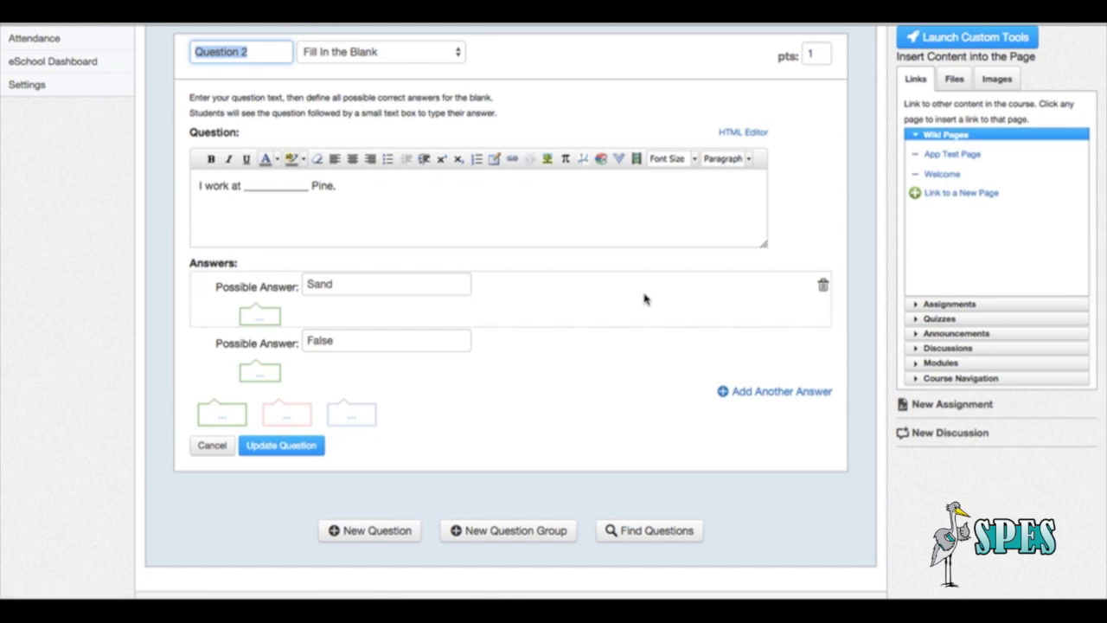
{"action": "scroll", "coordinate": [536, 140], "scroll_direction": "up", "scroll_amount": 2}
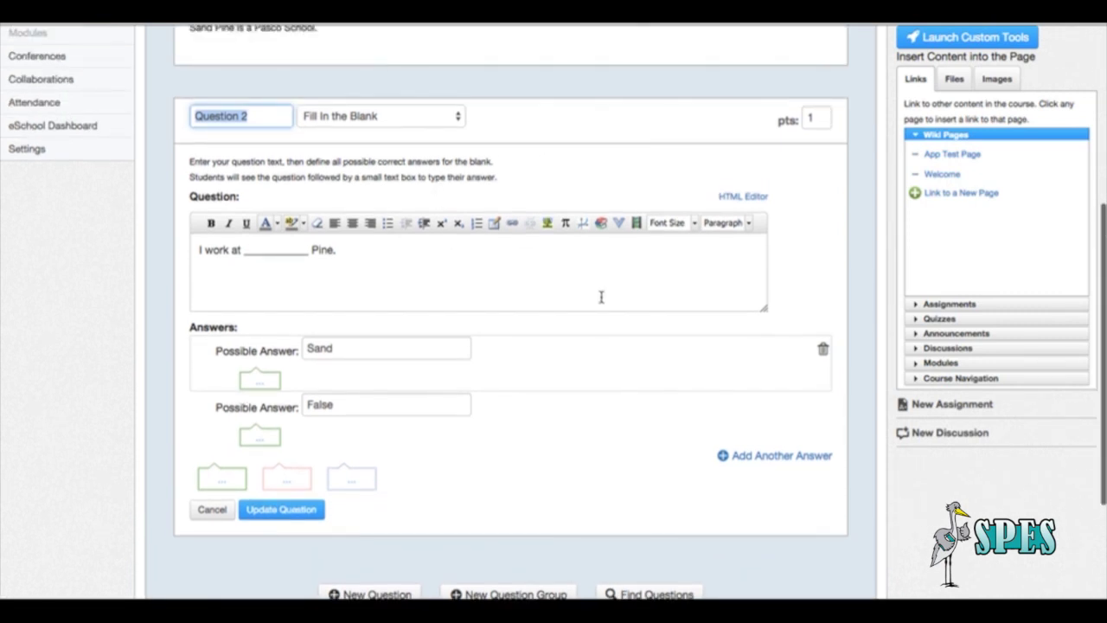
{"action": "left_click", "coordinate": [821, 119]}
{"action": "key", "text": "BackSpace"}
{"action": "type", "text": "5"}
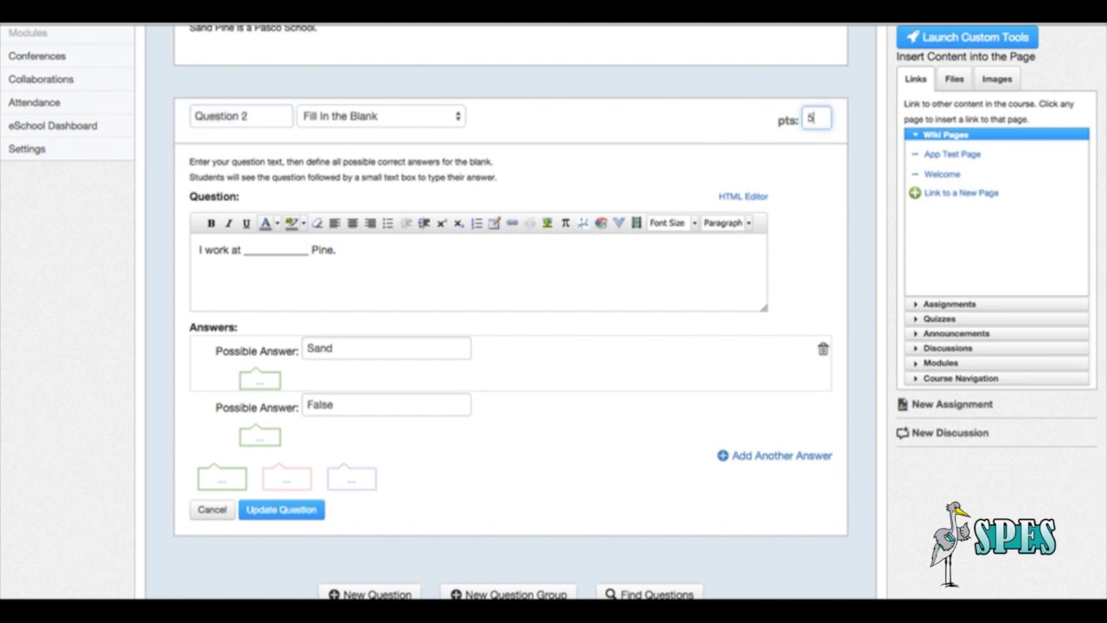
{"action": "left_click", "coordinate": [310, 511]}
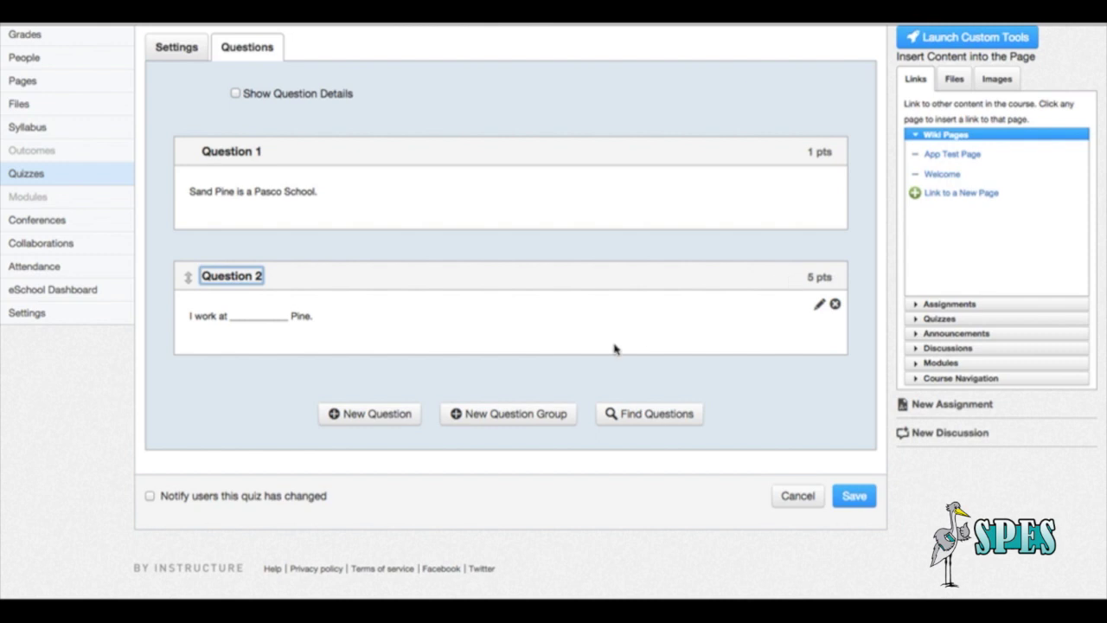
Check the quiz's total points and save the quiz with its two questions
{"action": "scroll", "coordinate": [613, 348], "scroll_direction": "up", "scroll_amount": 3}
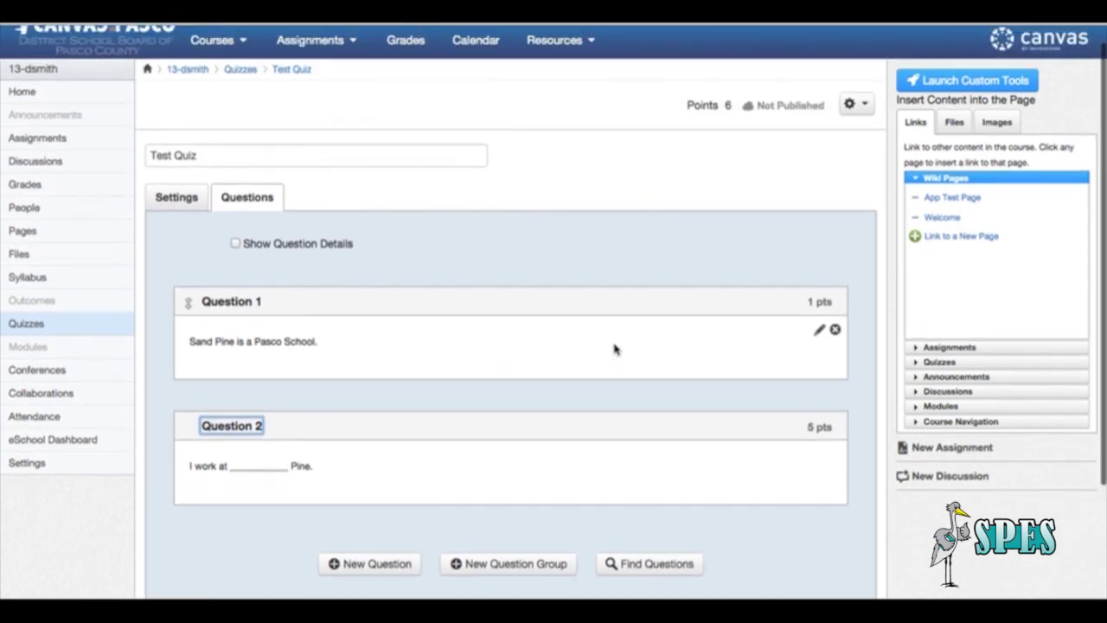
{"action": "scroll", "coordinate": [613, 349], "scroll_direction": "down", "scroll_amount": 2}
{"action": "left_click", "coordinate": [852, 549]}
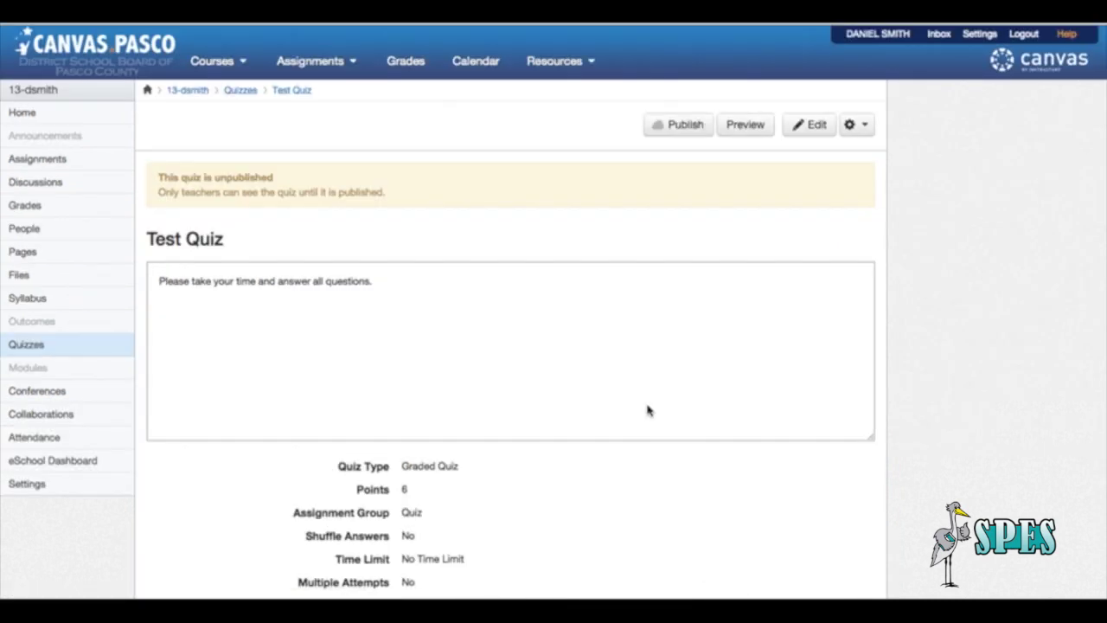
Review the saved quiz's summary, publish Test Quiz, and go to the course's quiz list
{"action": "scroll", "coordinate": [648, 410], "scroll_direction": "down", "scroll_amount": 3}
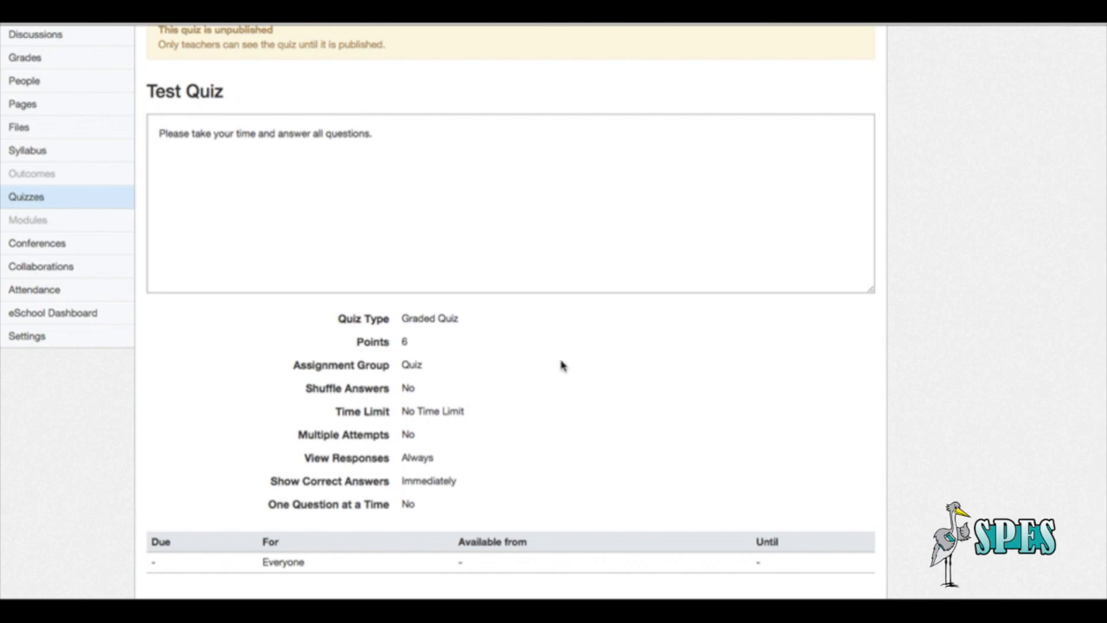
{"action": "scroll", "coordinate": [563, 366], "scroll_direction": "up", "scroll_amount": 3}
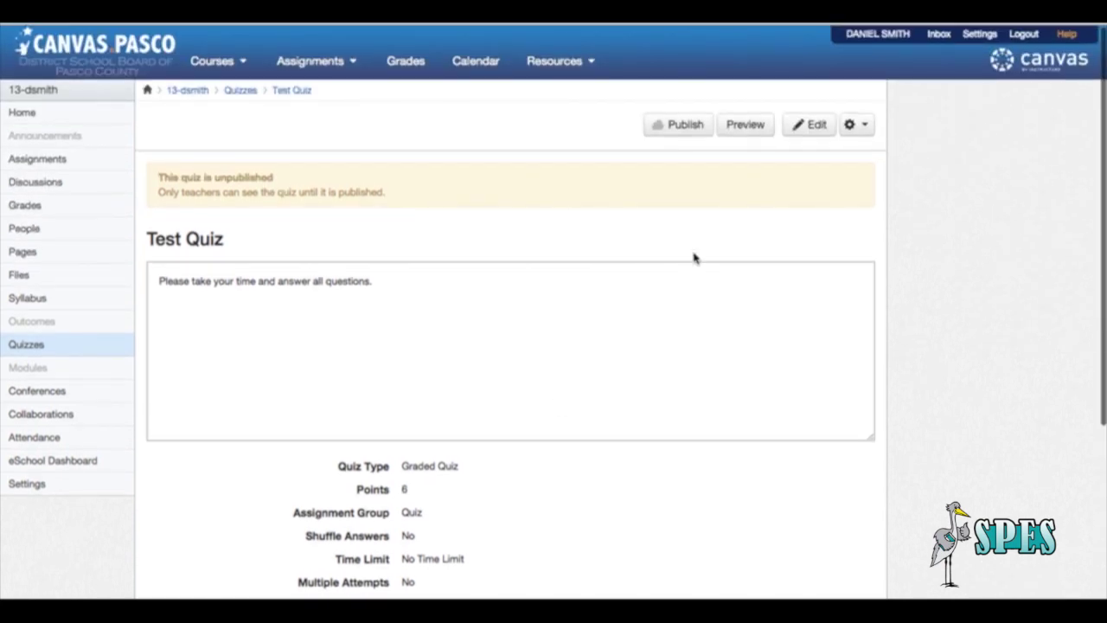
{"action": "left_click", "coordinate": [689, 126]}
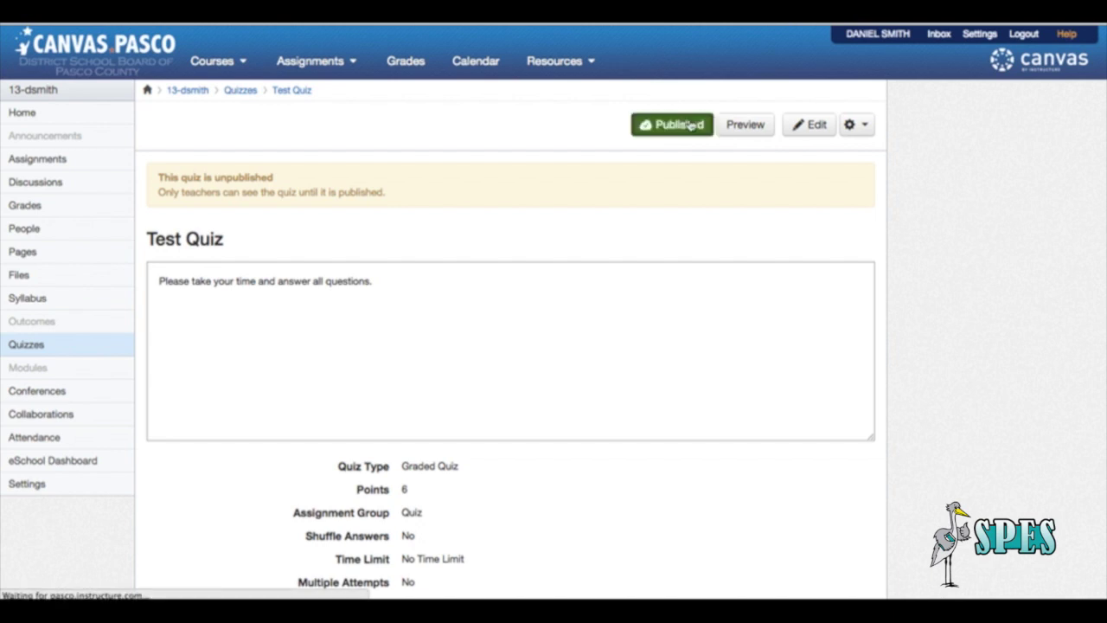
{"action": "left_click", "coordinate": [44, 355]}
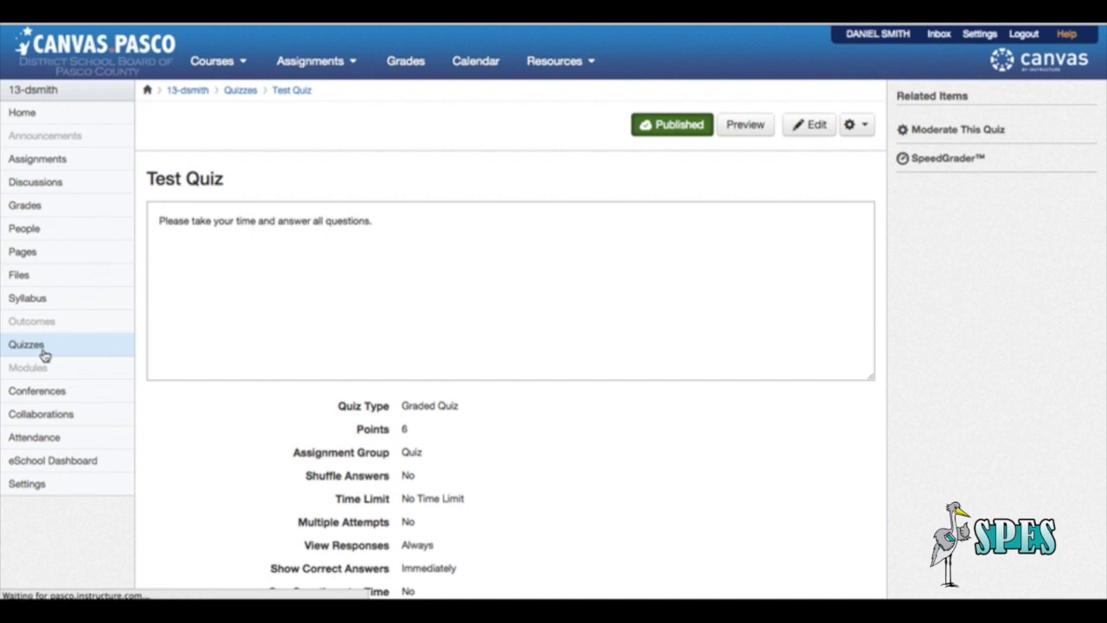